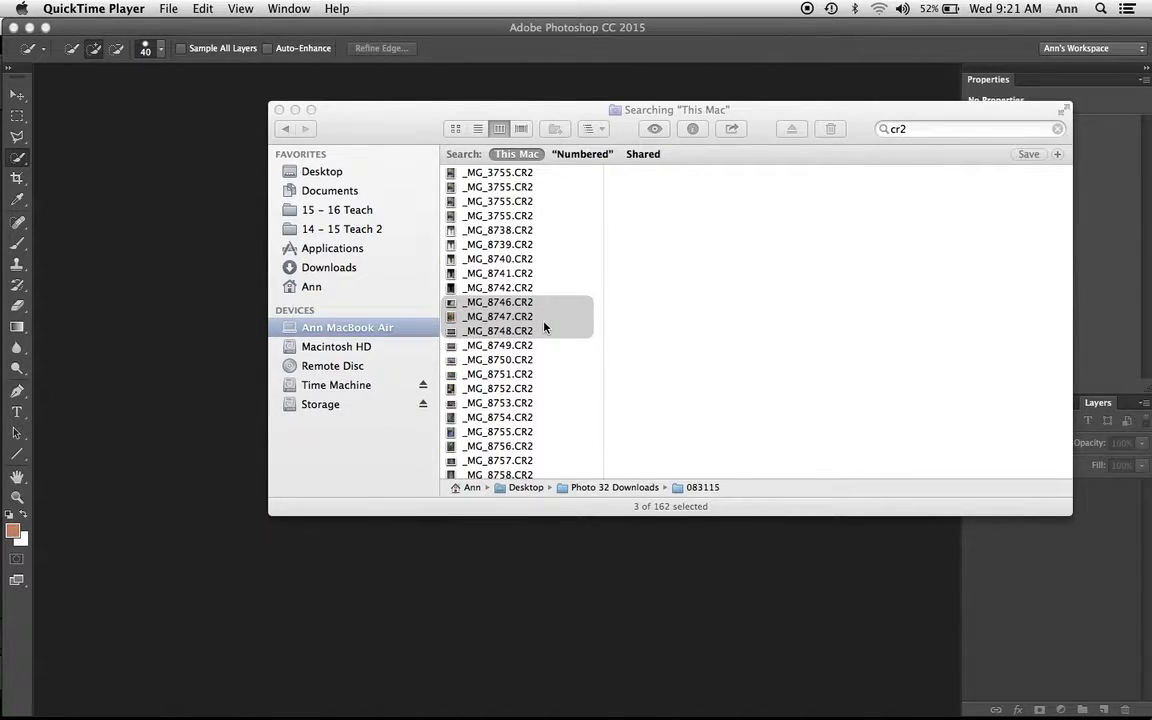
Open _MG_8746.CR2, _MG_8747.CR2 and _MG_8748.CR2 together in Photoshop's Camera Raw and preview the flower pot photo
{"action": "left_click", "coordinate": [544, 319]}
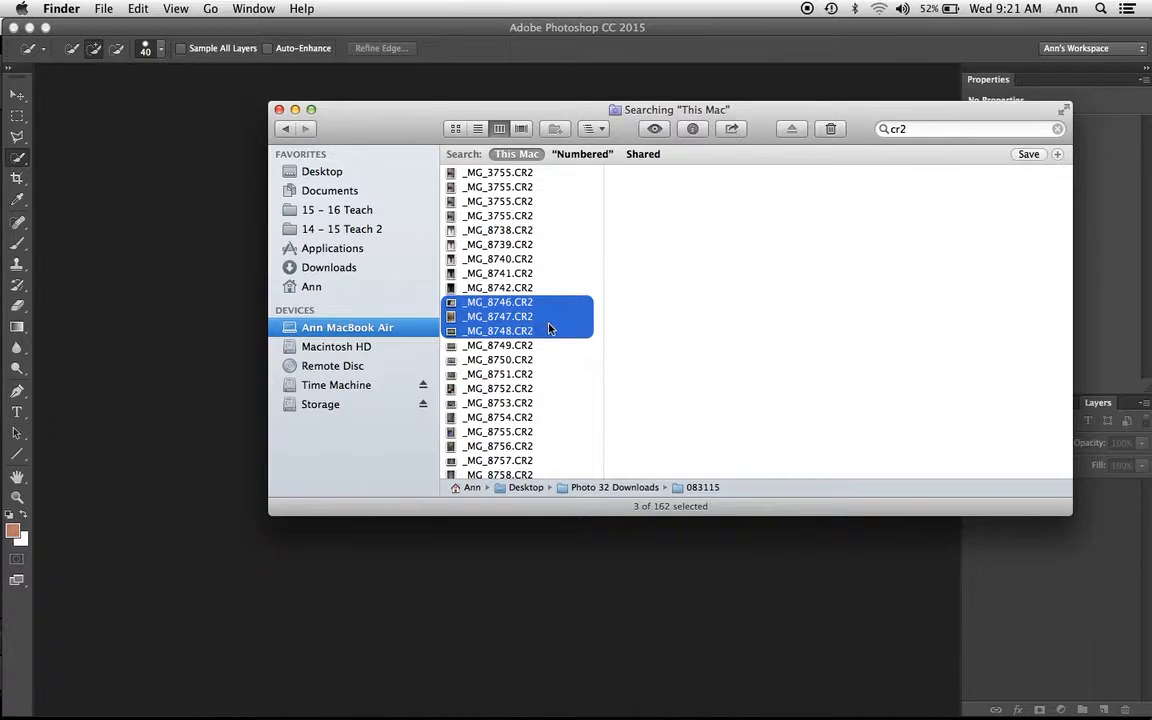
{"action": "left_click_drag", "start_coordinate": [548, 327], "coordinate": [362, 700]}
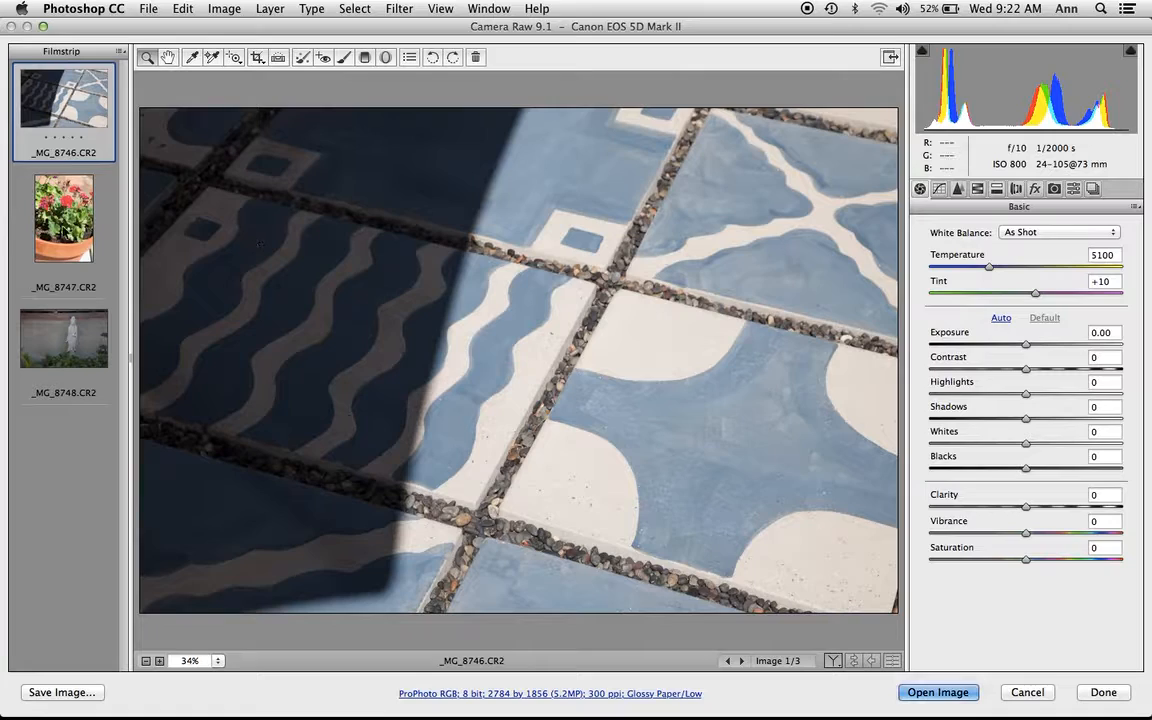
{"action": "left_click", "coordinate": [63, 215]}
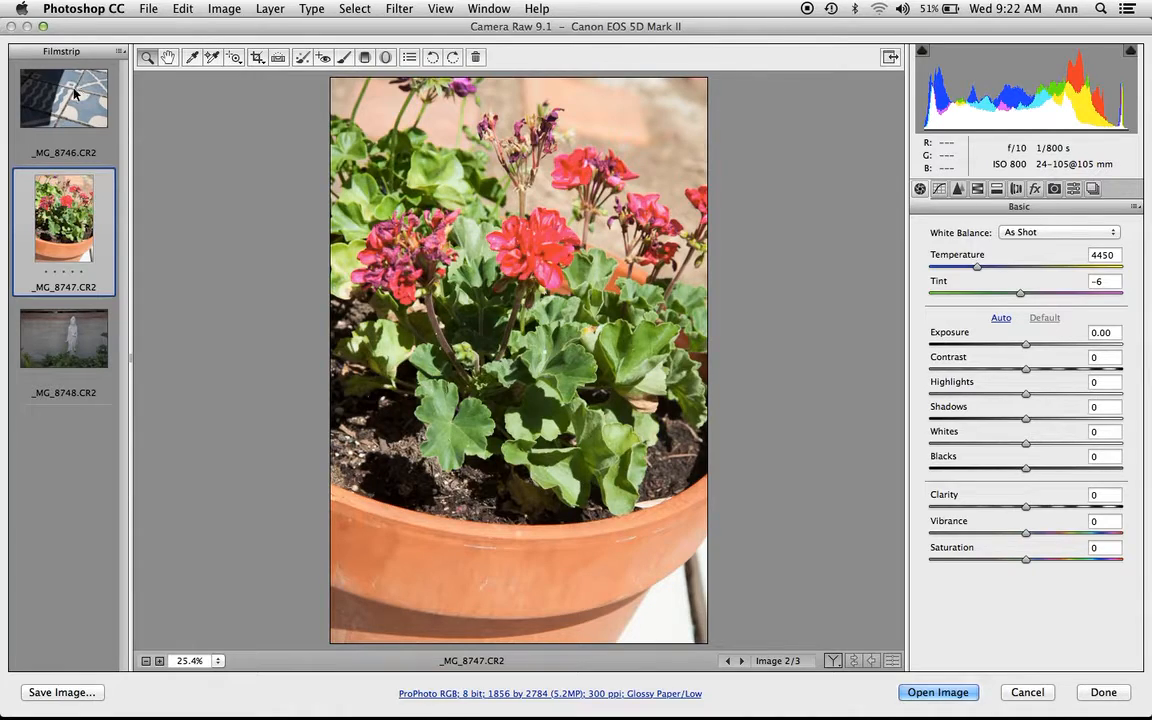
Select all three raw photos in Camera Raw and open them as separate Photoshop documents
{"action": "left_click", "coordinate": [68, 92]}
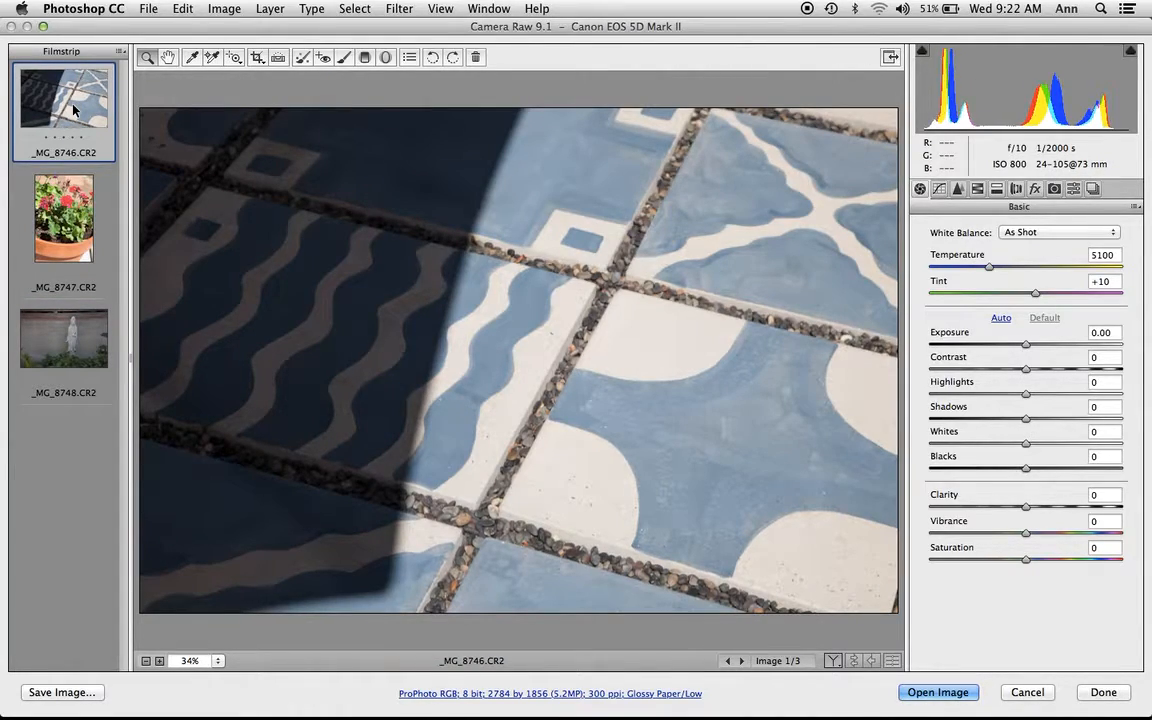
{"action": "left_click", "coordinate": [64, 190], "text": "shift"}
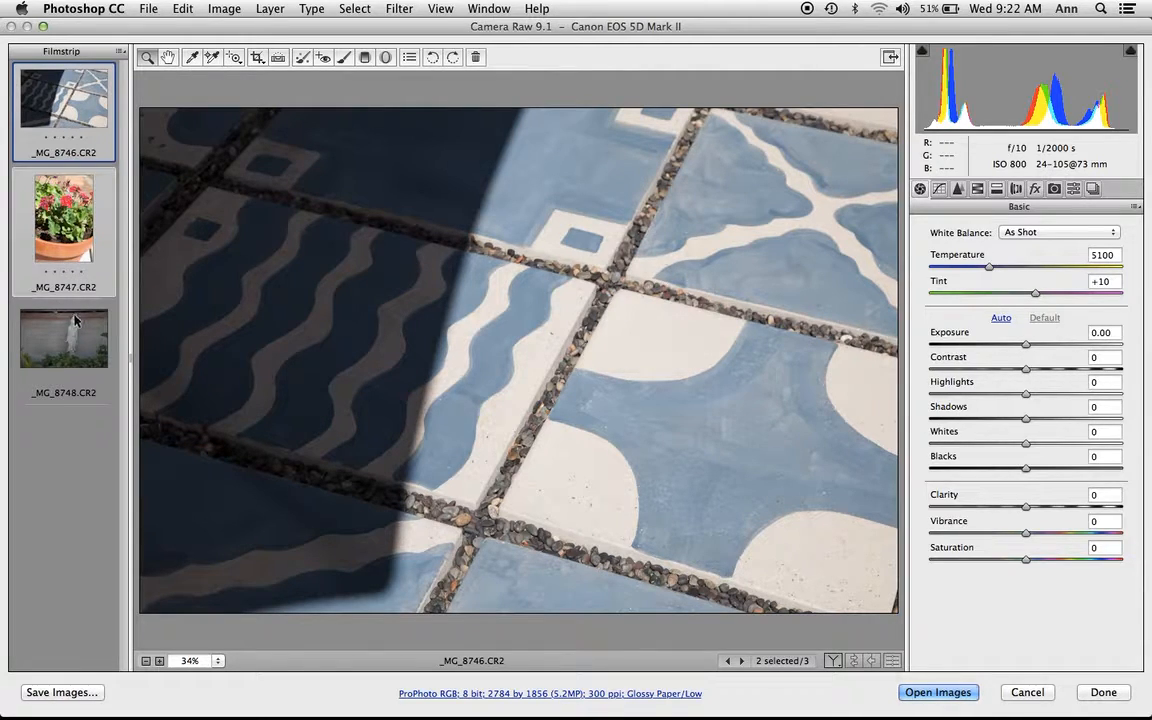
{"action": "left_click", "coordinate": [75, 332], "text": "shift"}
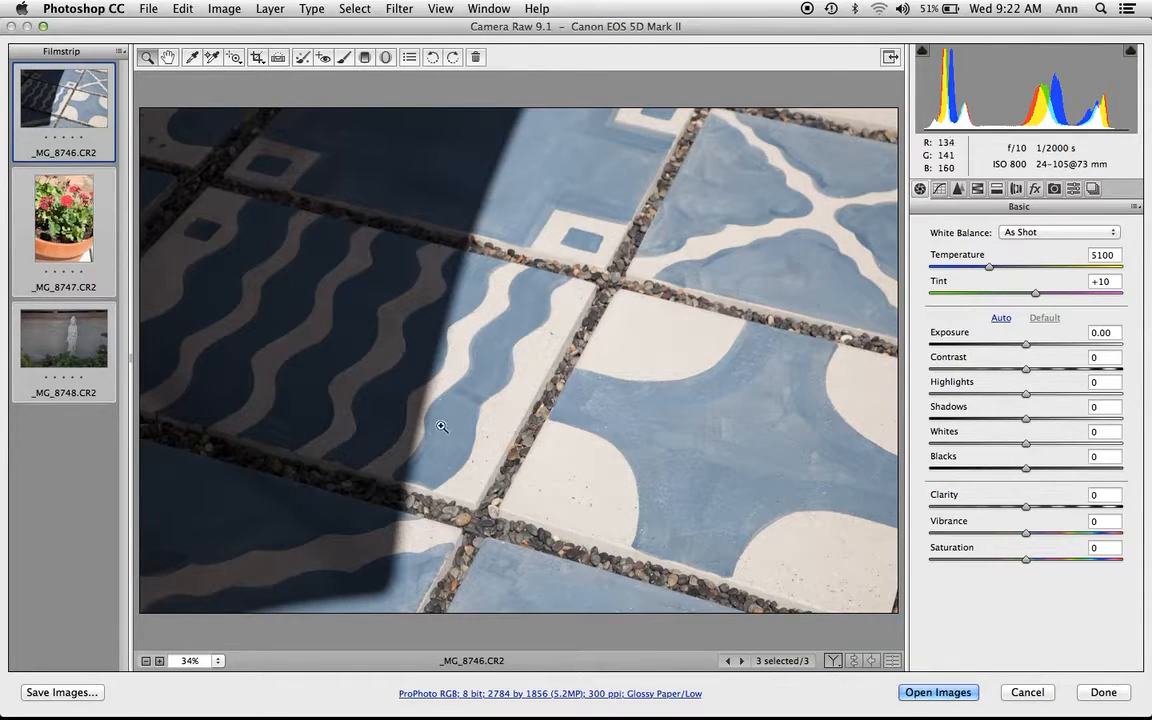
{"action": "left_click", "coordinate": [941, 694]}
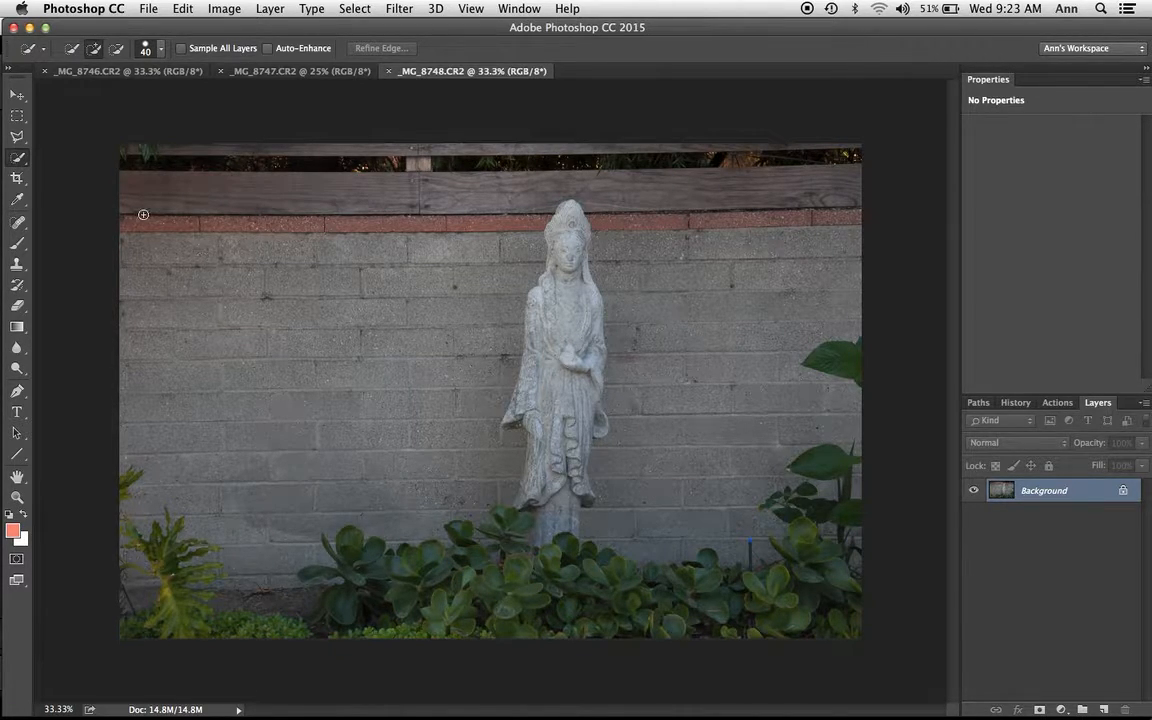
Copy the statue photo into the _MG_8746.CR2 document as a new layer with the Move tool
{"action": "left_click", "coordinate": [18, 95]}
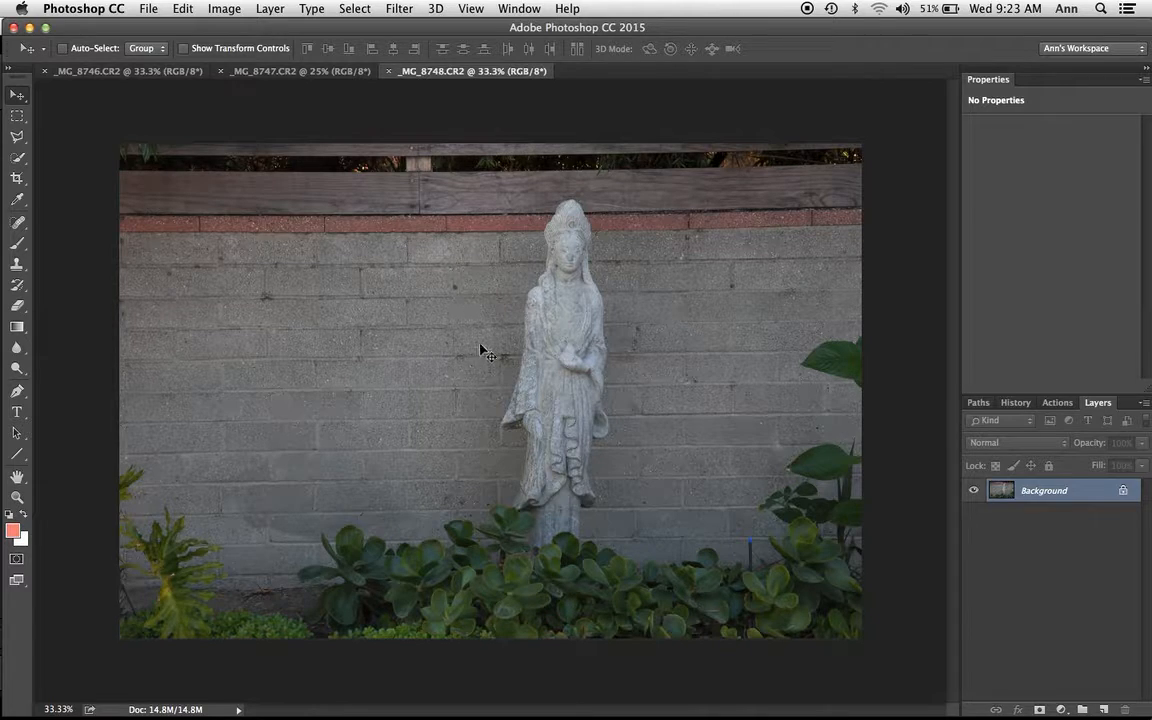
{"action": "left_click_drag", "start_coordinate": [476, 343], "coordinate": [338, 292]}
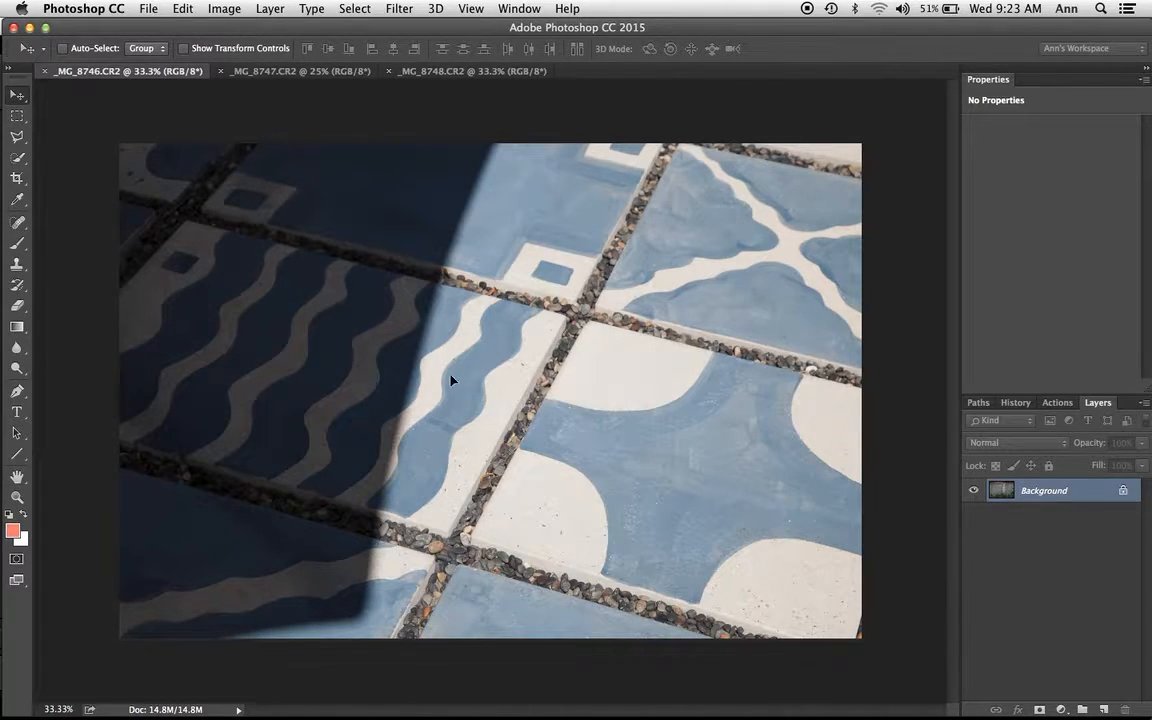
{"action": "left_click_drag", "start_coordinate": [456, 384], "coordinate": [466, 386]}
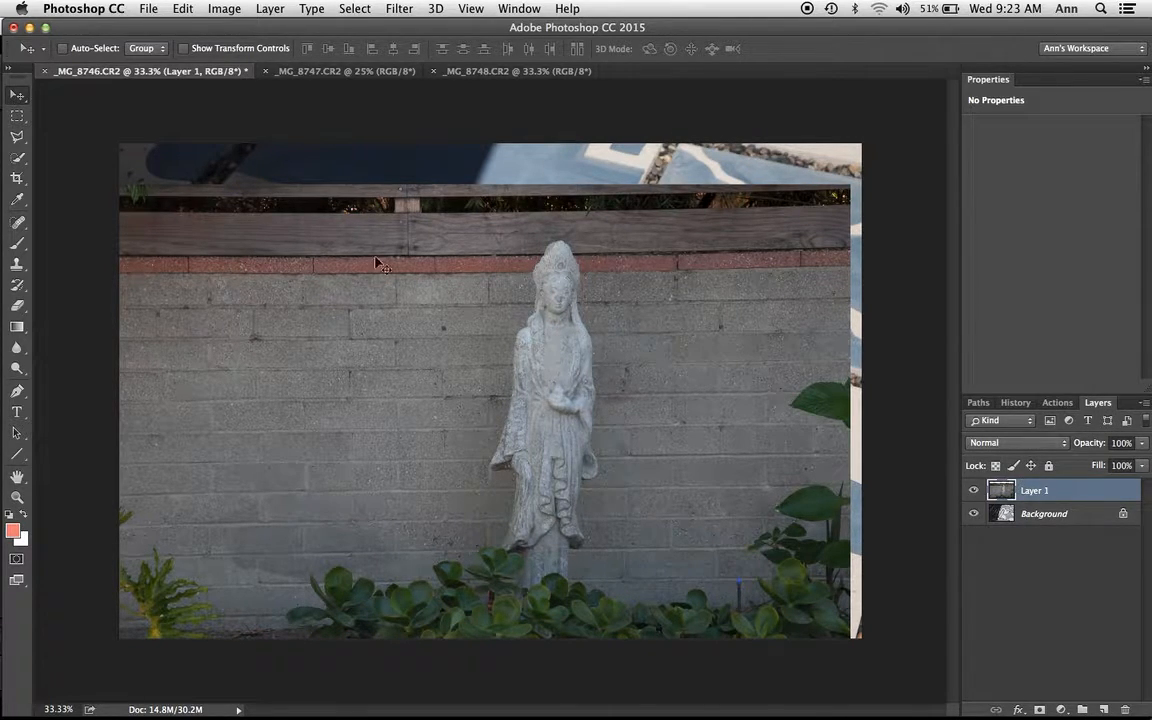
Copy the flower pot photo from _MG_8747.CR2 into the _MG_8746.CR2 document as another layer
{"action": "left_click", "coordinate": [366, 73]}
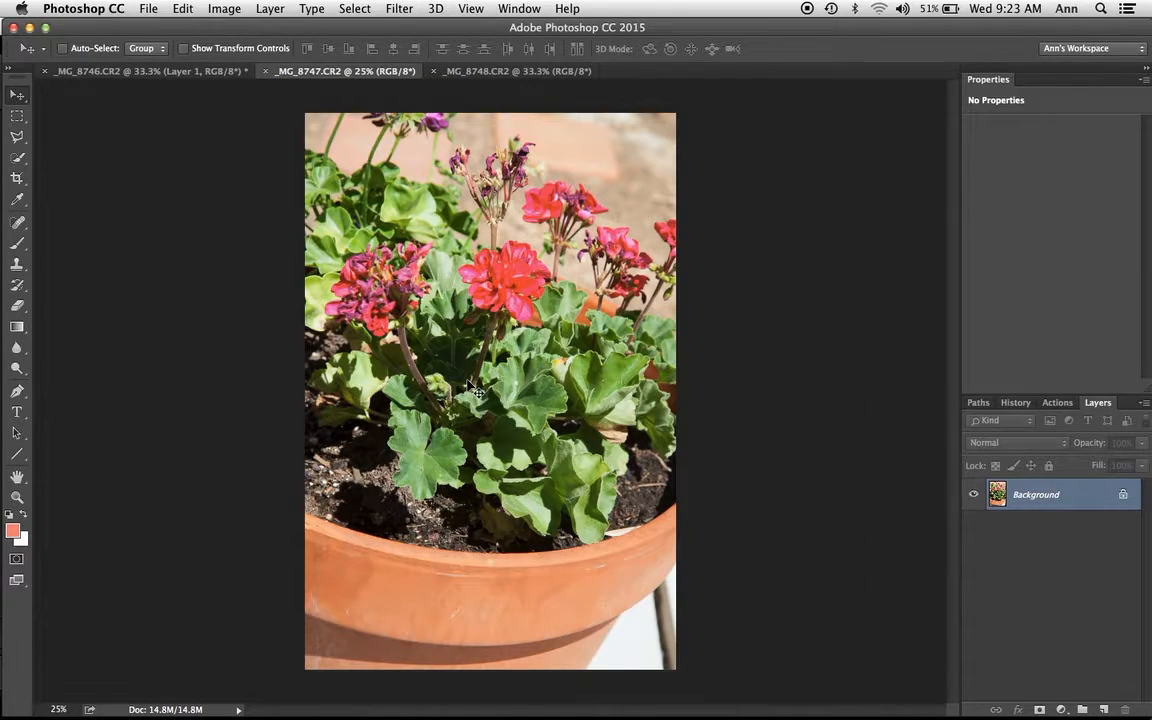
{"action": "left_click_drag", "start_coordinate": [474, 390], "coordinate": [362, 304]}
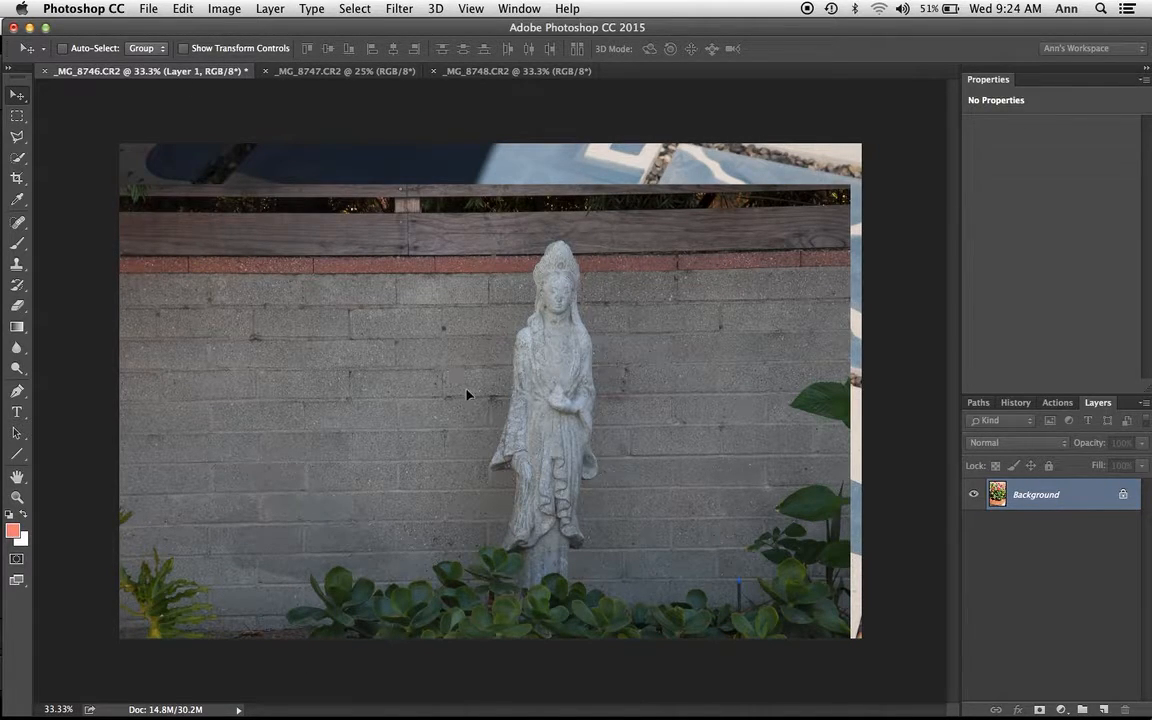
{"action": "left_click_drag", "start_coordinate": [466, 395], "coordinate": [465, 393]}
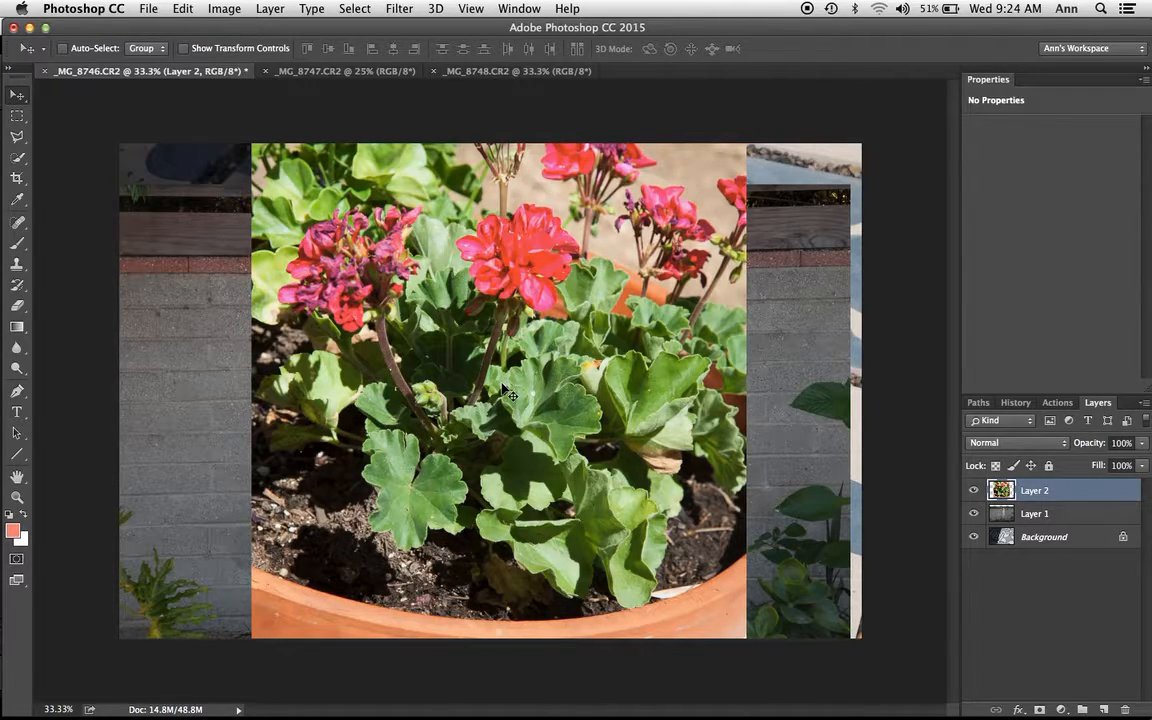
Close the _MG_8748.CR2 and _MG_8747.CR2 documents without saving their changes
{"action": "left_click", "coordinate": [433, 72]}
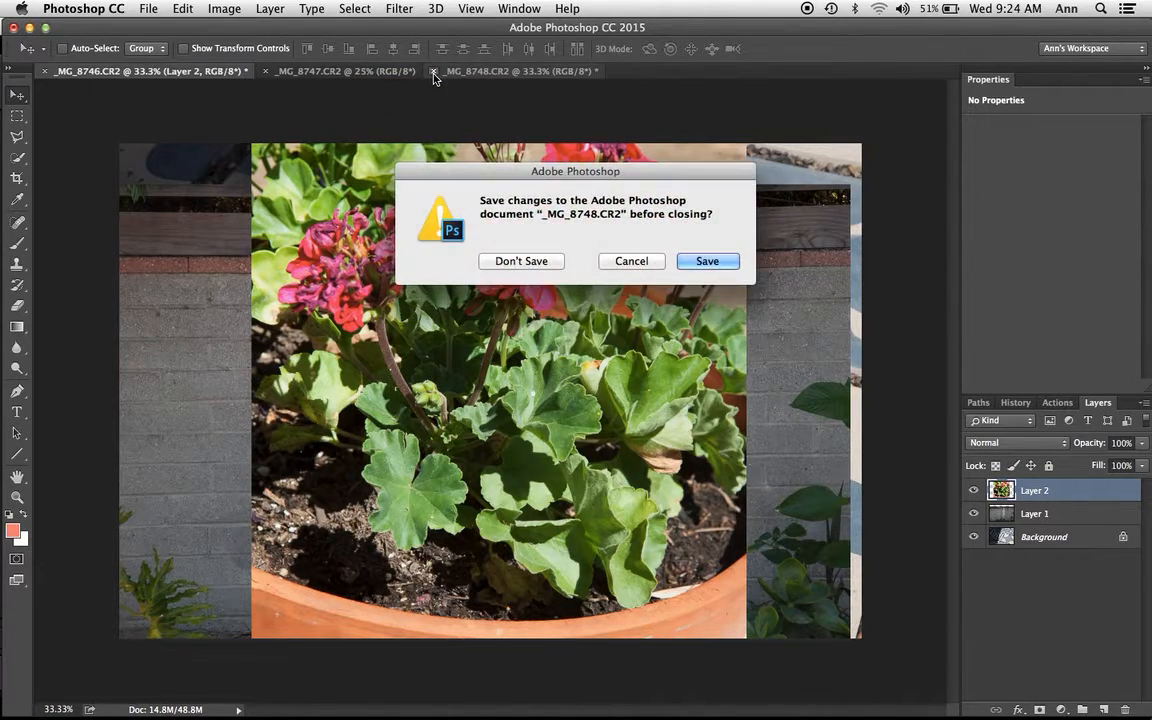
{"action": "left_click", "coordinate": [516, 261]}
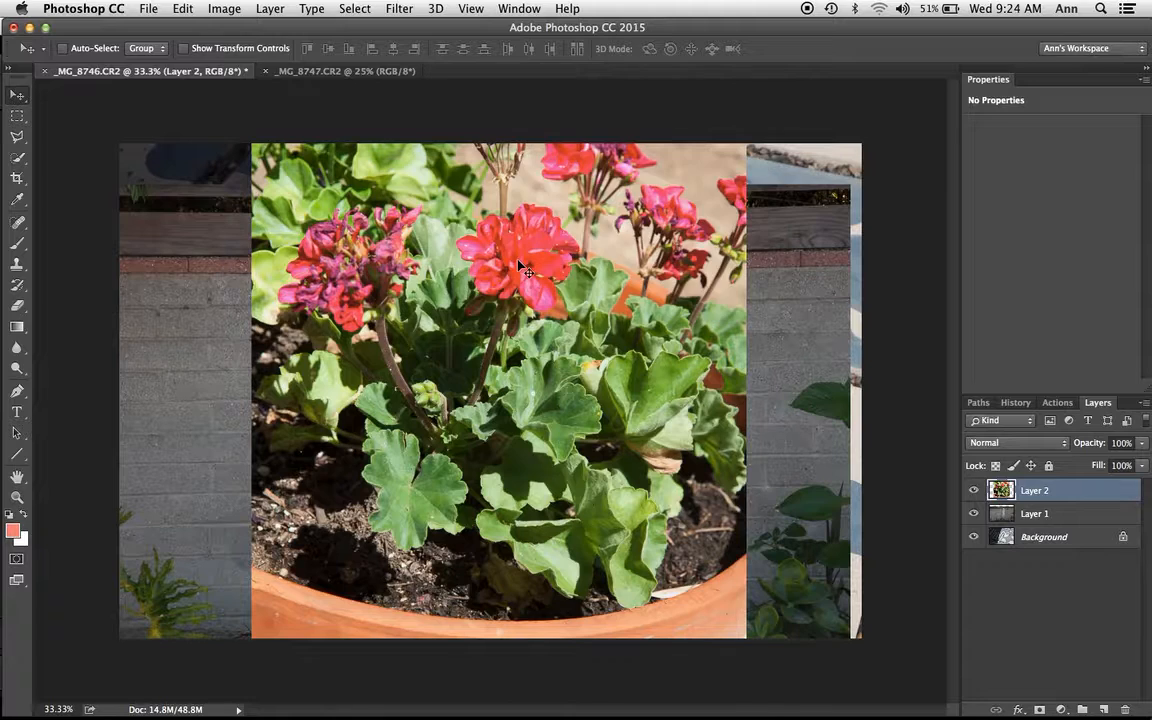
{"action": "left_click", "coordinate": [266, 72]}
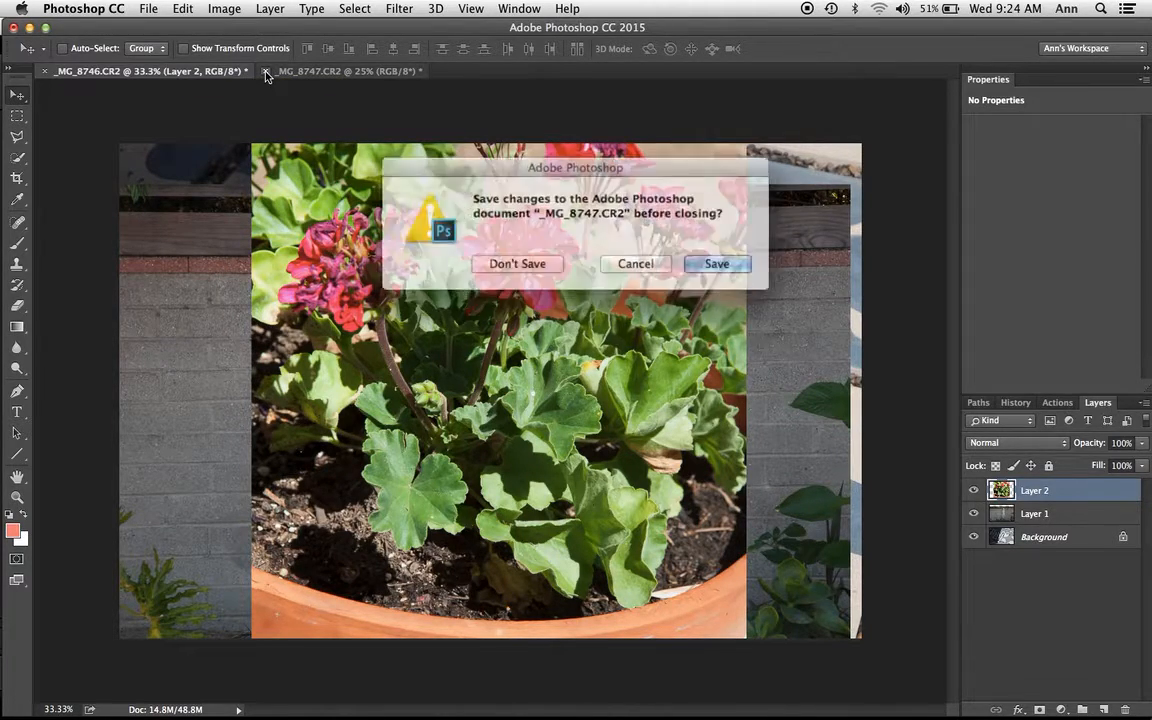
{"action": "left_click", "coordinate": [523, 262]}
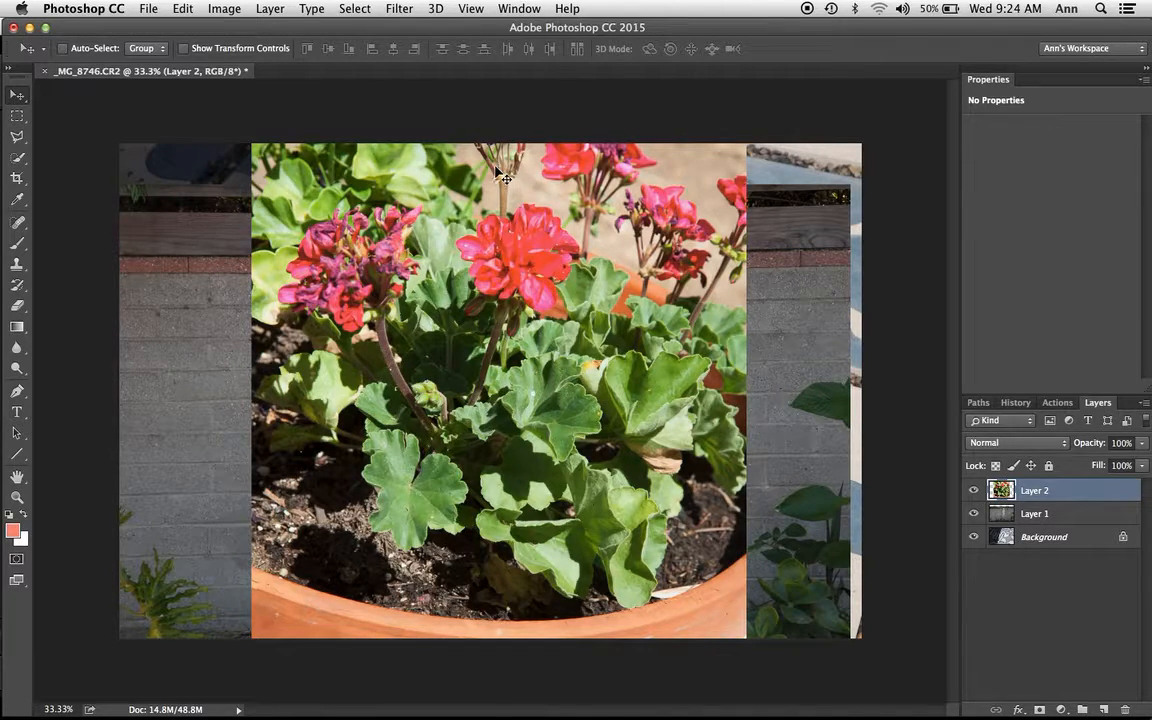
Convert the locked Background into a regular layer with the default name Layer 0
{"action": "left_click", "coordinate": [225, 9]}
{"action": "left_click", "coordinate": [225, 9]}
{"action": "double_click", "coordinate": [1037, 538]}
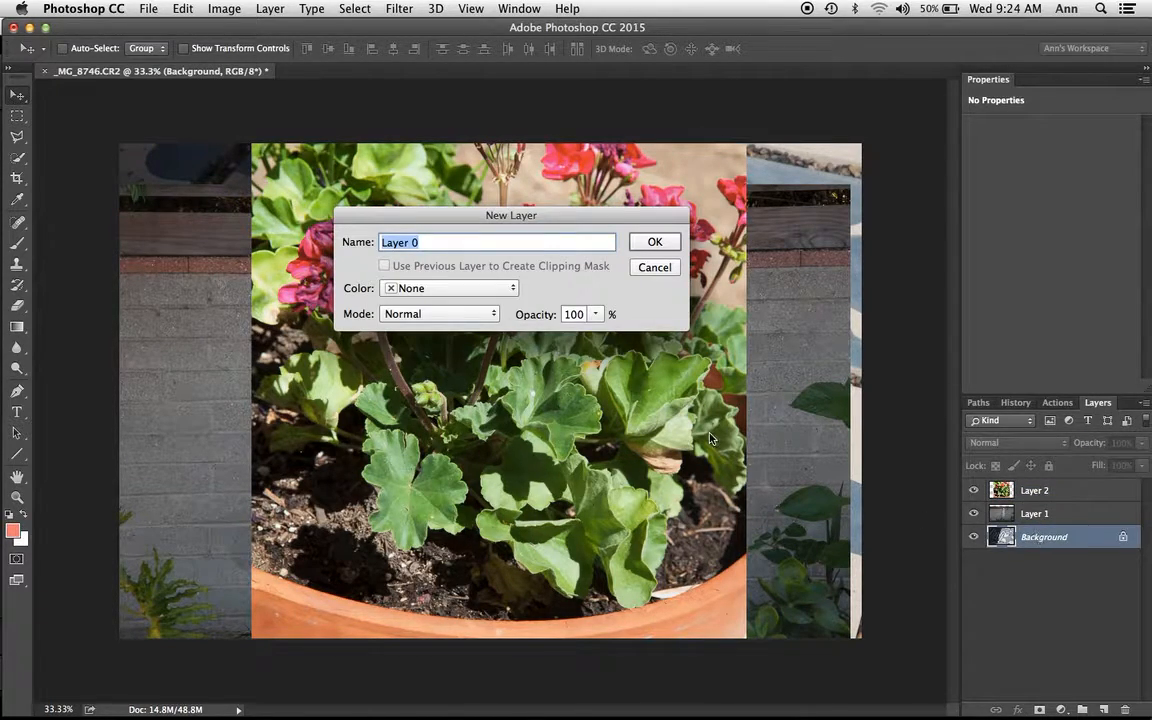
{"action": "left_click", "coordinate": [665, 243]}
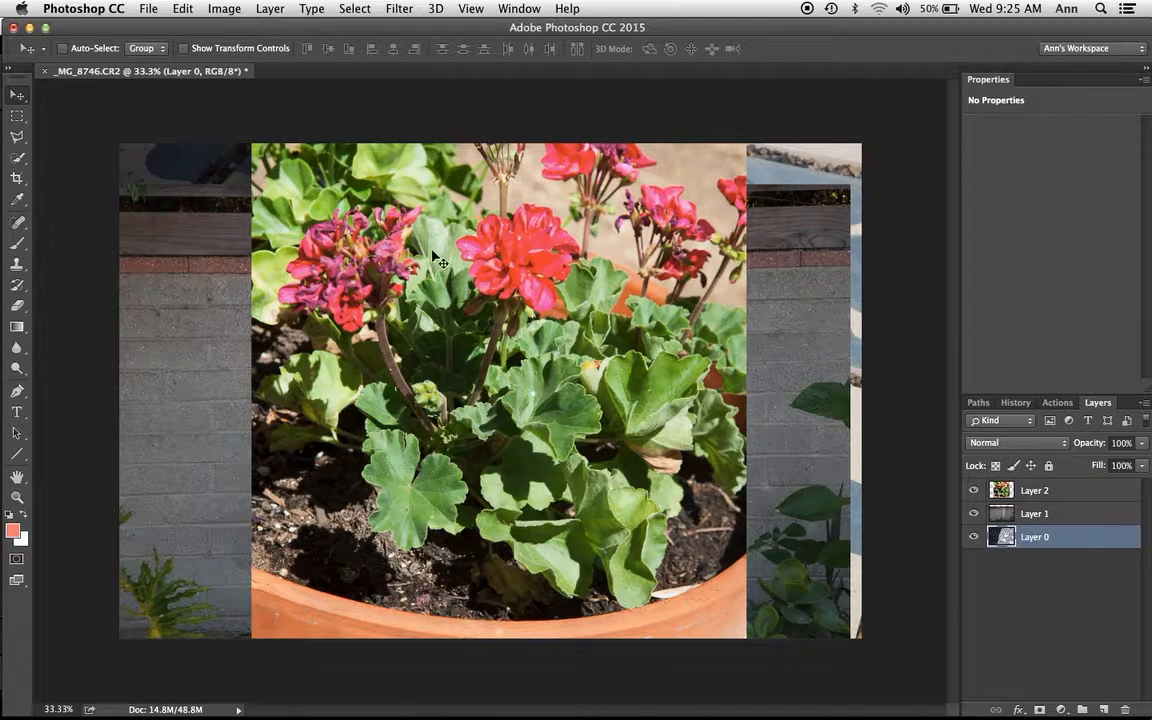
Resize the canvas to 12 by 12 inches with the anchor in the center, and fit the whole canvas on screen
{"action": "left_click", "coordinate": [224, 8]}
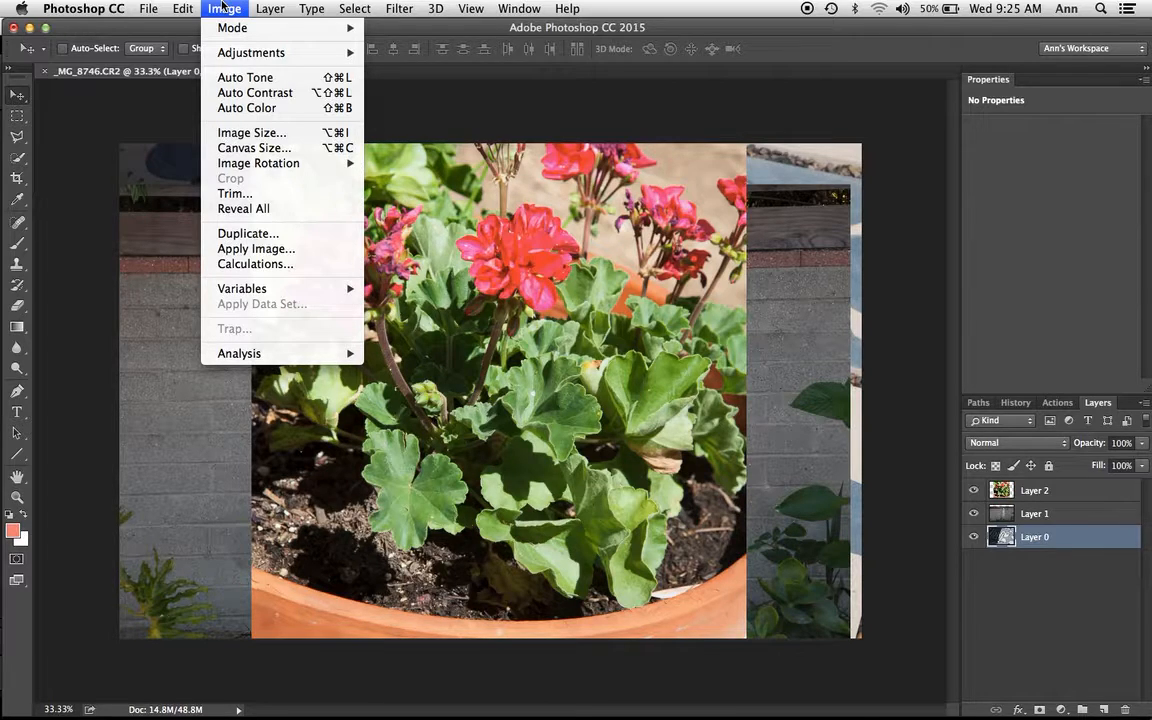
{"action": "left_click", "coordinate": [237, 150]}
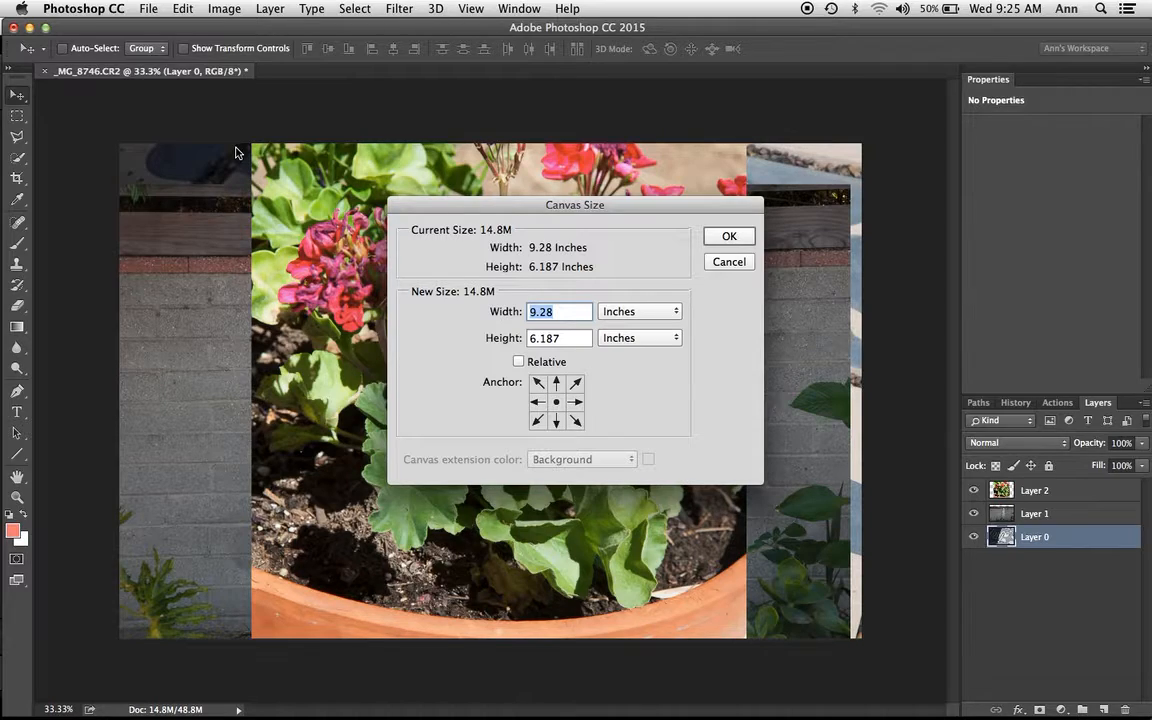
{"action": "type", "text": "12"}
{"action": "key", "text": "Tab"}
{"action": "type", "text": "12"}
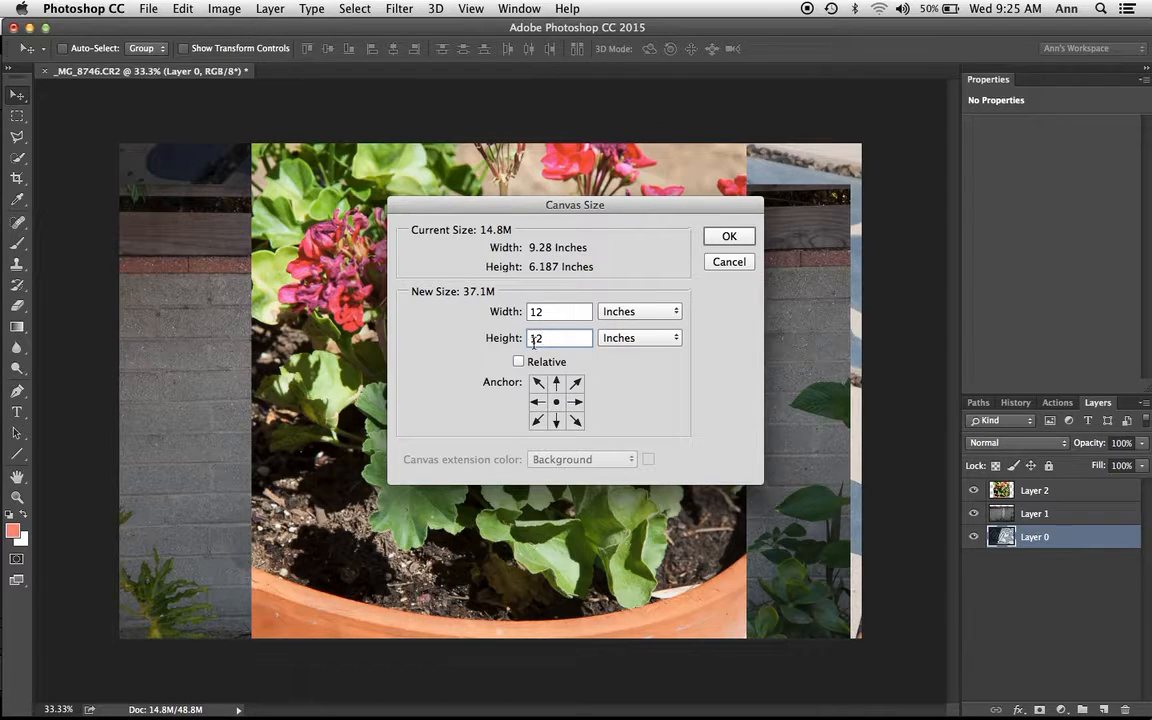
{"action": "left_click", "coordinate": [575, 401]}
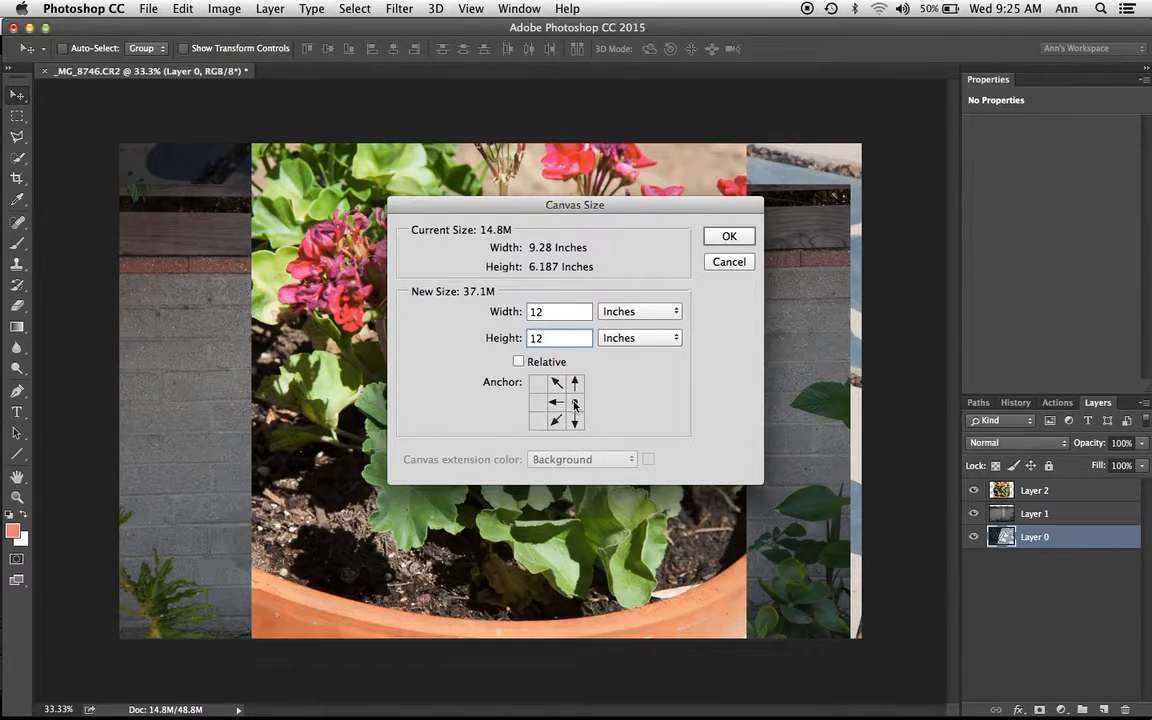
{"action": "left_click", "coordinate": [538, 401]}
{"action": "left_click", "coordinate": [556, 402]}
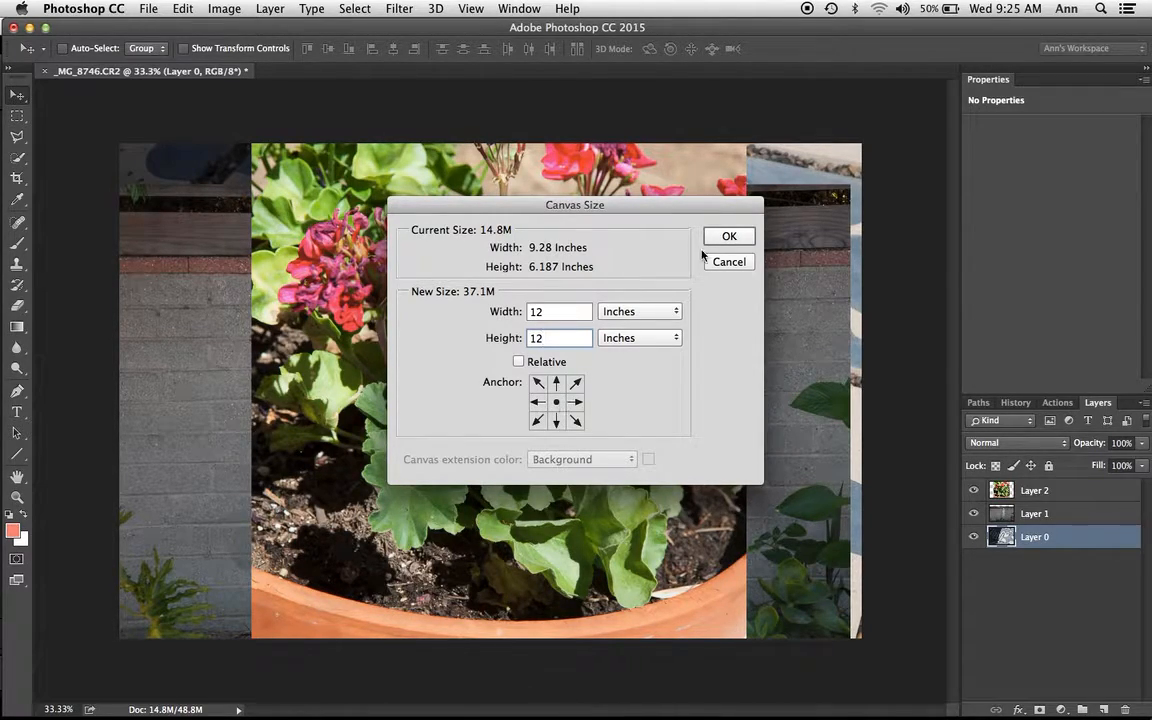
{"action": "left_click", "coordinate": [727, 238]}
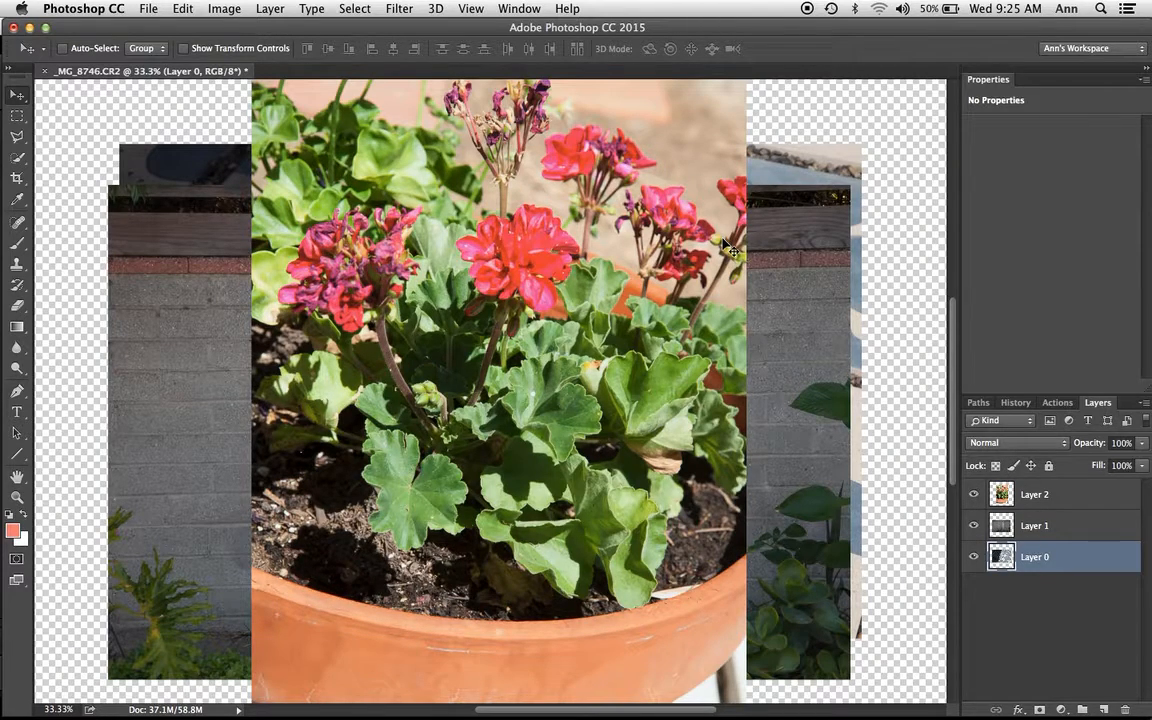
{"action": "key", "text": "super+0"}
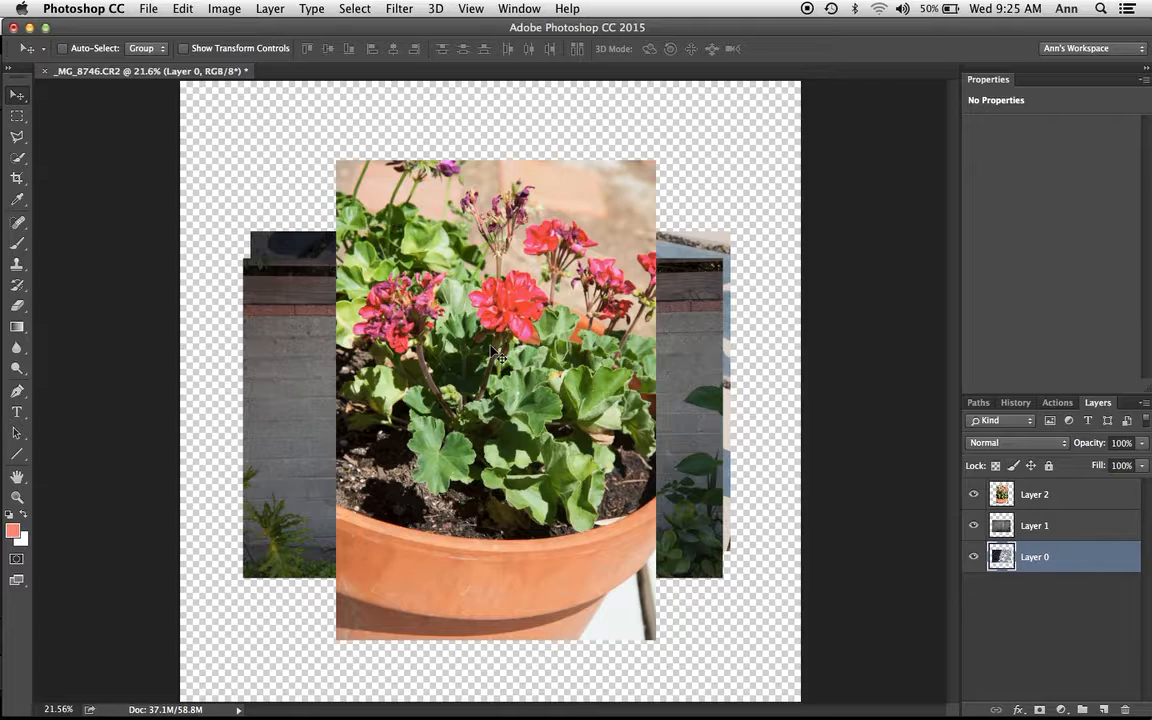
Turn on Auto-Select for the Move tool and reposition the tile, flower pot and statue layers on the enlarged canvas
{"action": "left_click_drag", "start_coordinate": [510, 360], "coordinate": [468, 338]}
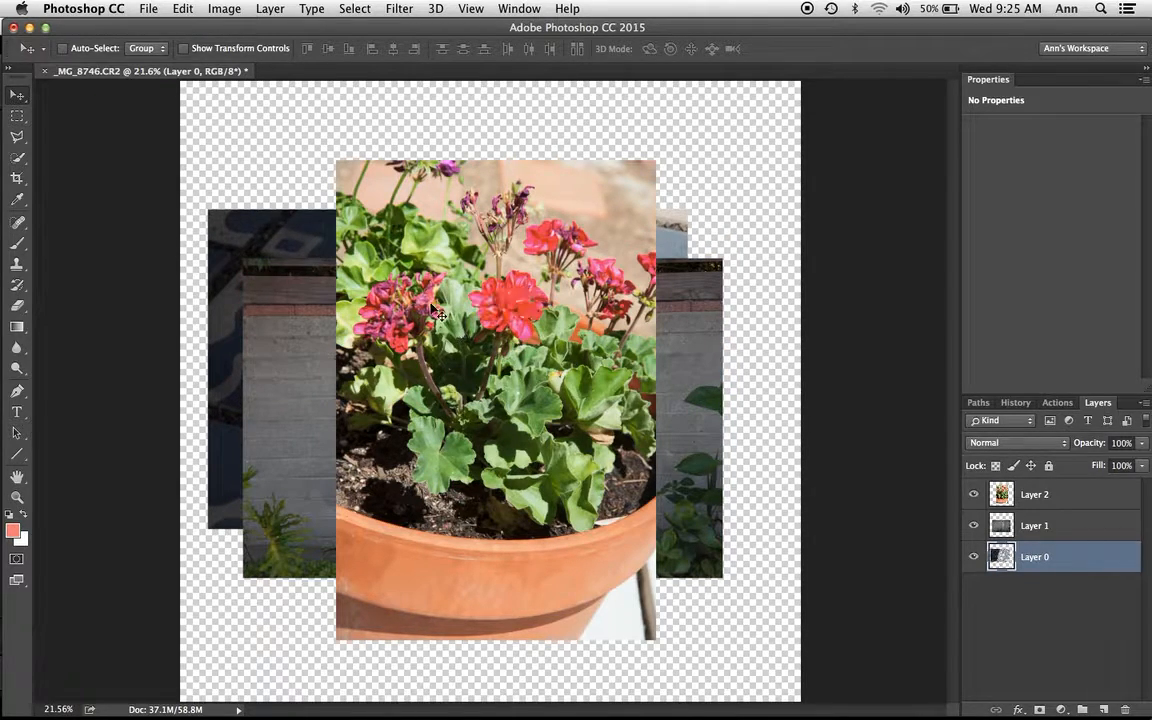
{"action": "left_click", "coordinate": [62, 49]}
{"action": "left_click_drag", "start_coordinate": [441, 313], "coordinate": [349, 280]}
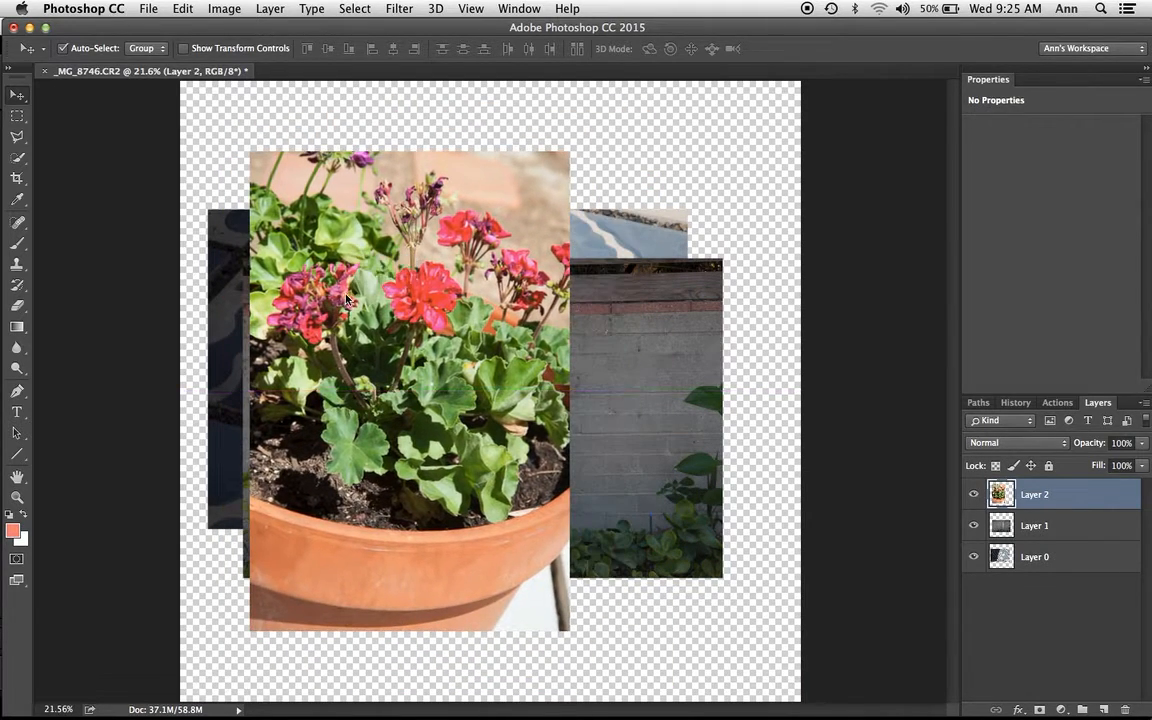
{"action": "left_click_drag", "start_coordinate": [616, 305], "coordinate": [660, 370]}
{"action": "left_click_drag", "start_coordinate": [648, 266], "coordinate": [681, 228]}
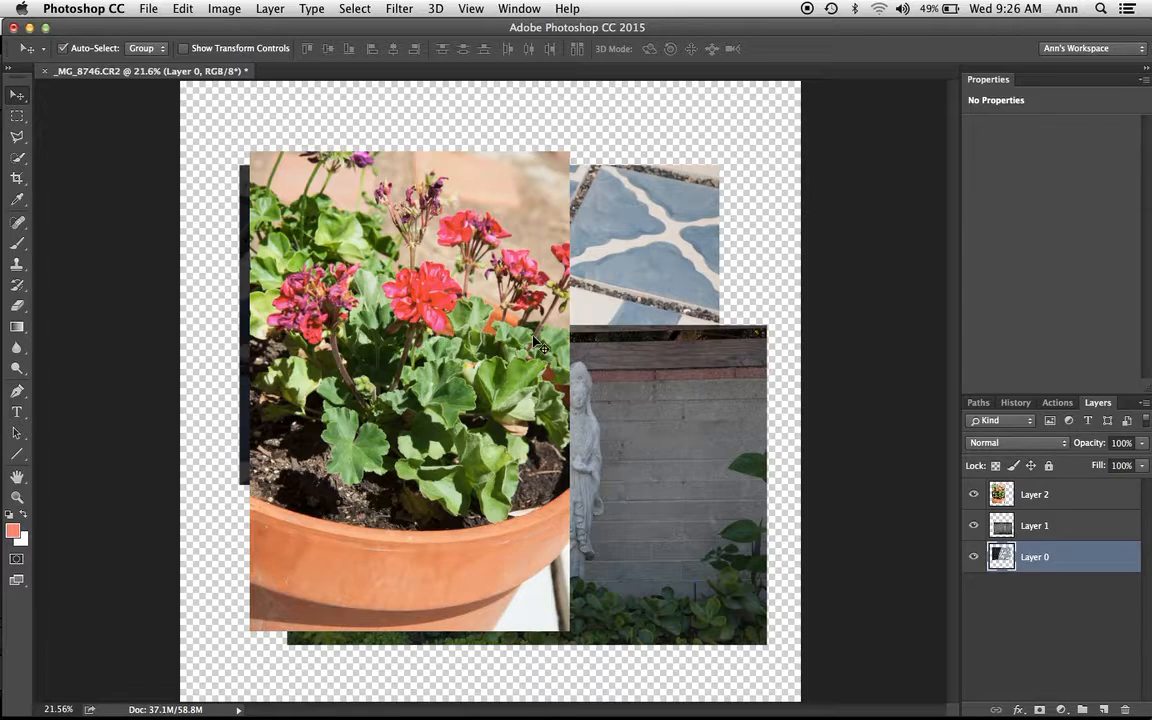
Revert the document to the Make Layer history state, undoing the canvas resize and the layer moves
{"action": "left_click", "coordinate": [1015, 405]}
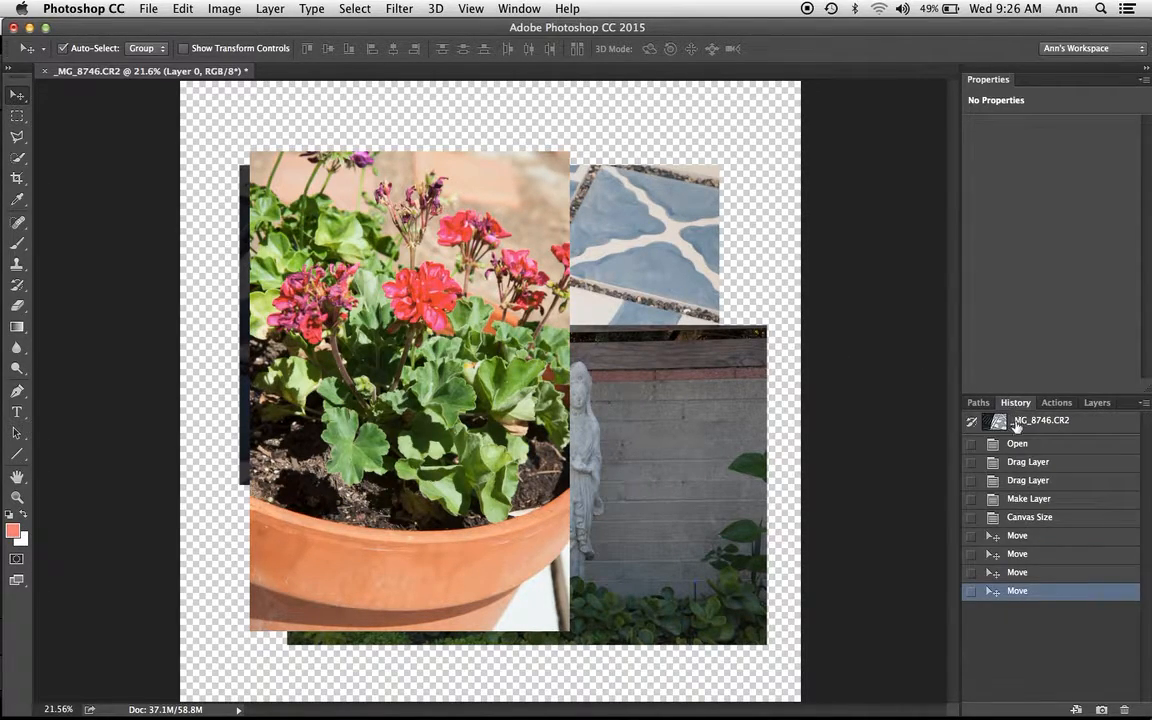
{"action": "left_click", "coordinate": [1029, 499]}
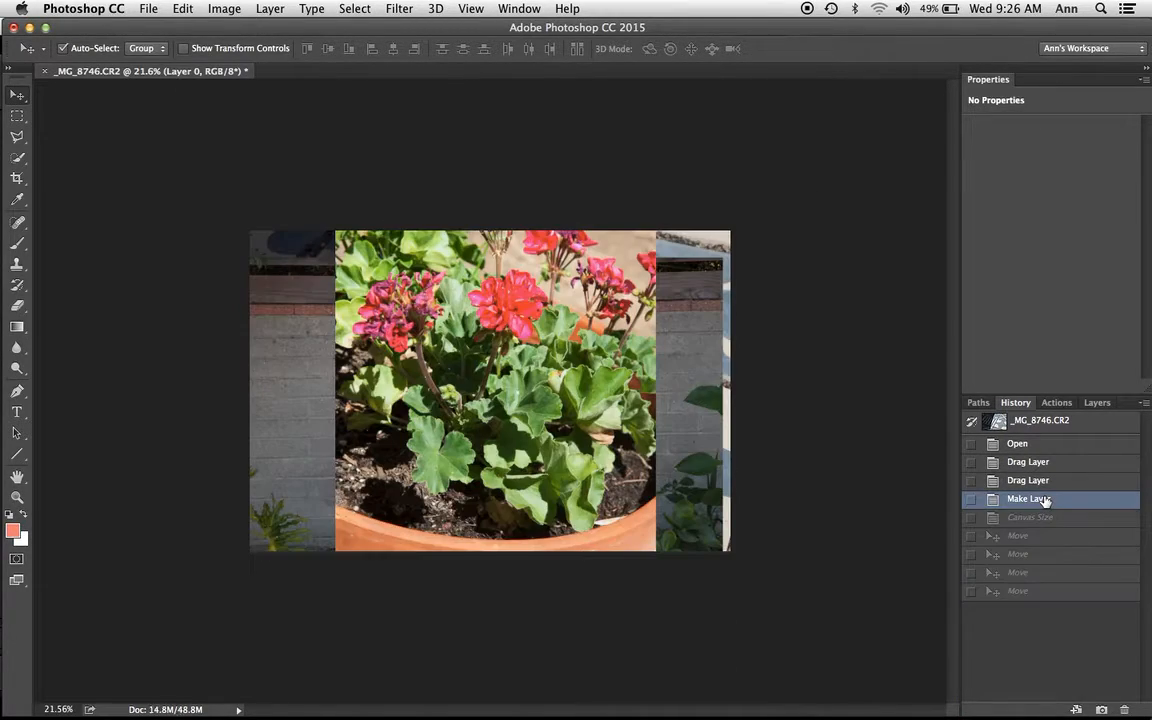
{"action": "left_click", "coordinate": [1097, 404]}
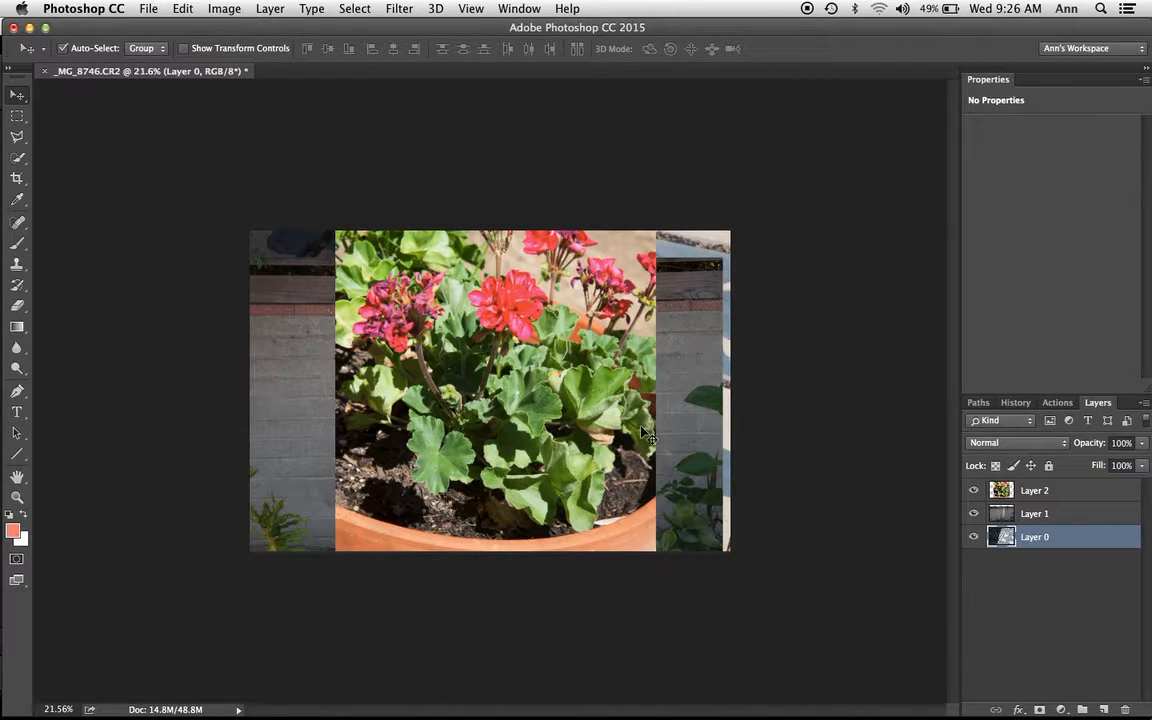
{"action": "key", "text": "super+equal"}
{"action": "key", "text": "super+equal"}
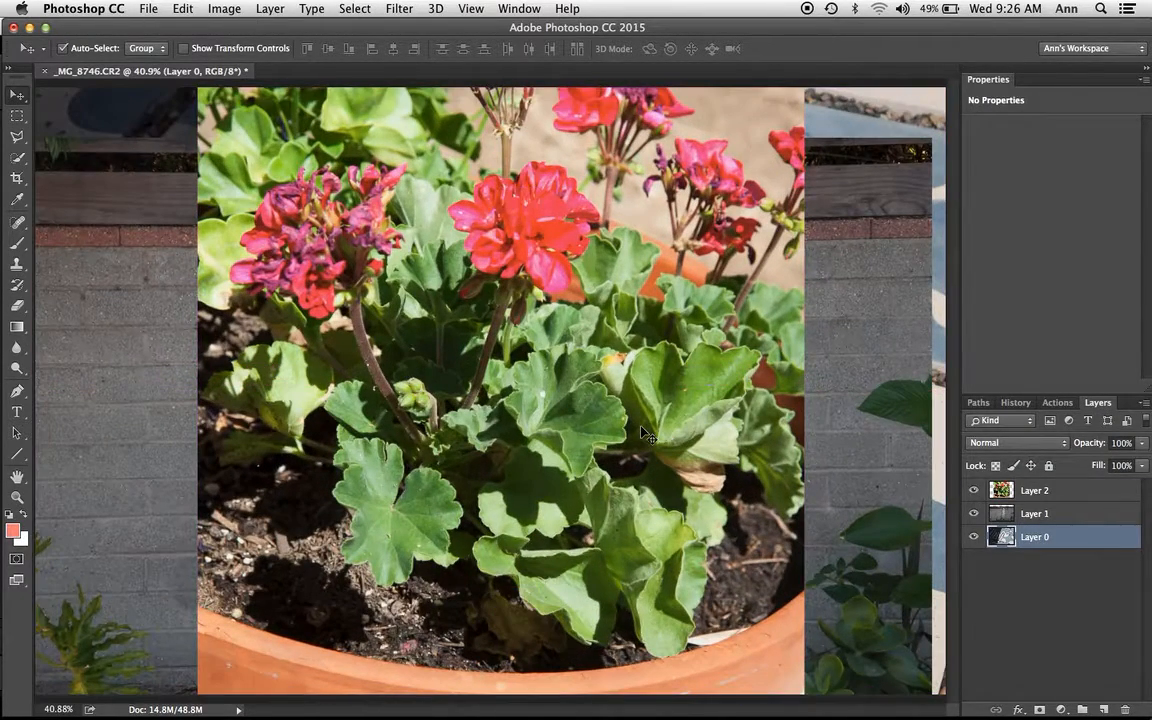
{"action": "key", "text": "super"}
{"action": "key", "text": "super"}
{"action": "key", "text": "super+minus"}
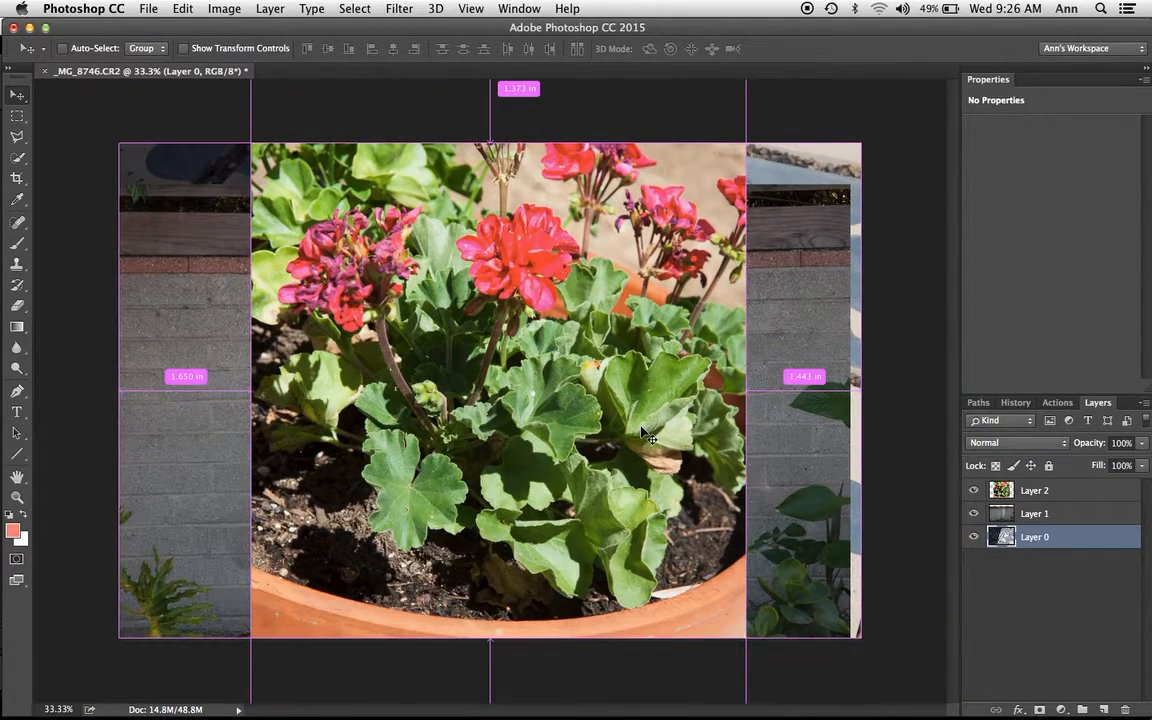
{"action": "key", "text": "super+minus"}
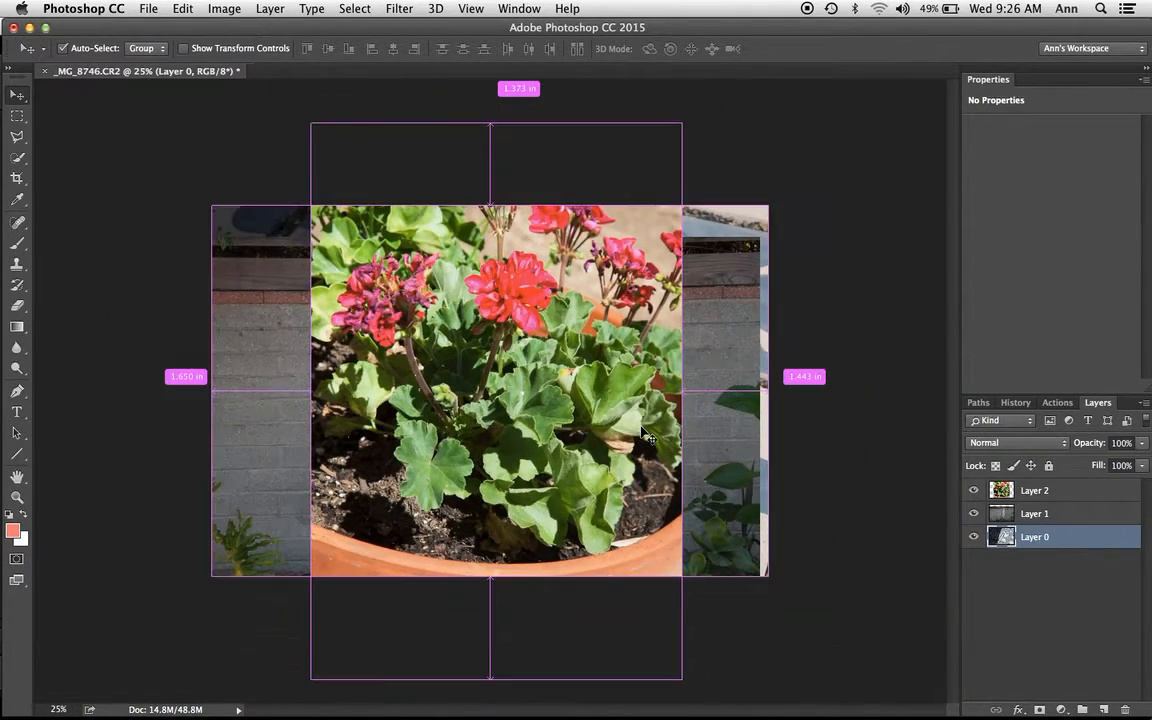
{"action": "left_click", "coordinate": [550, 375]}
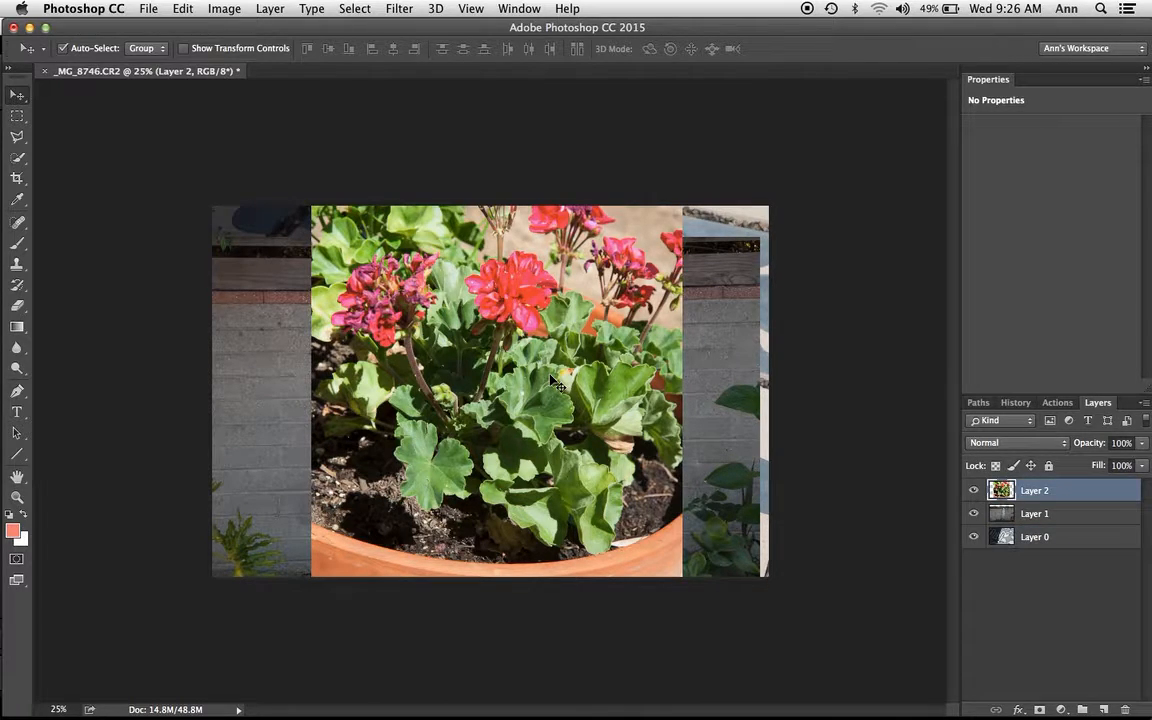
{"action": "key", "text": "super"}
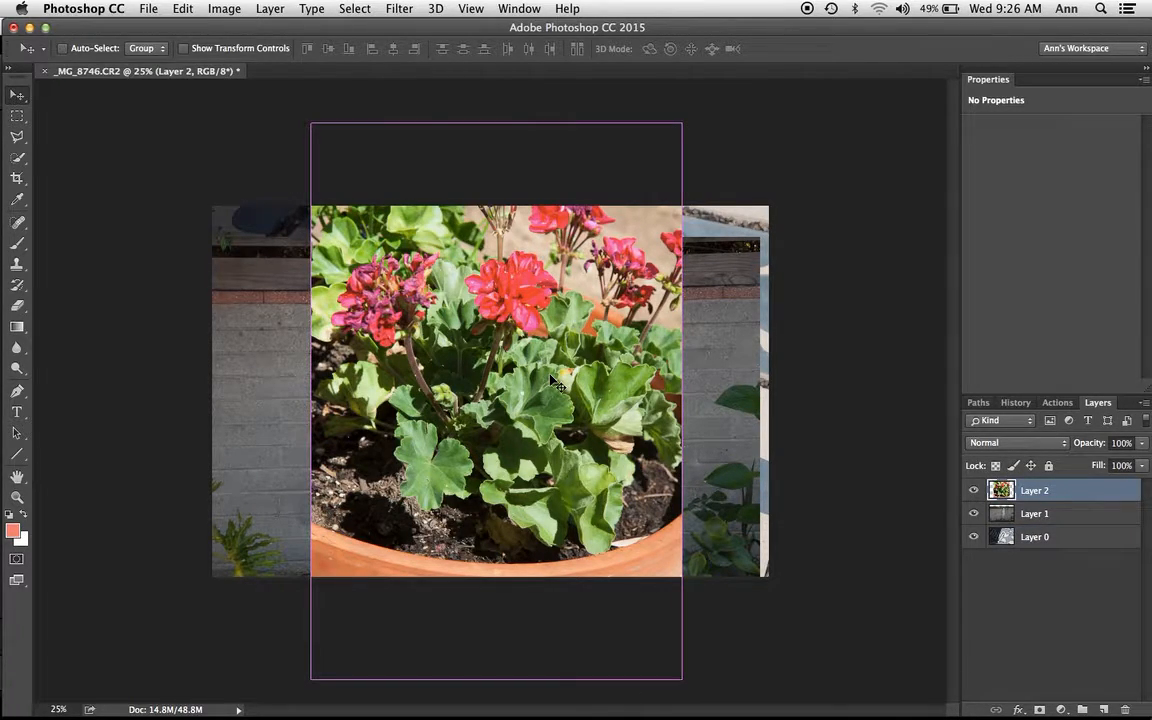
{"action": "key", "text": "super+t"}
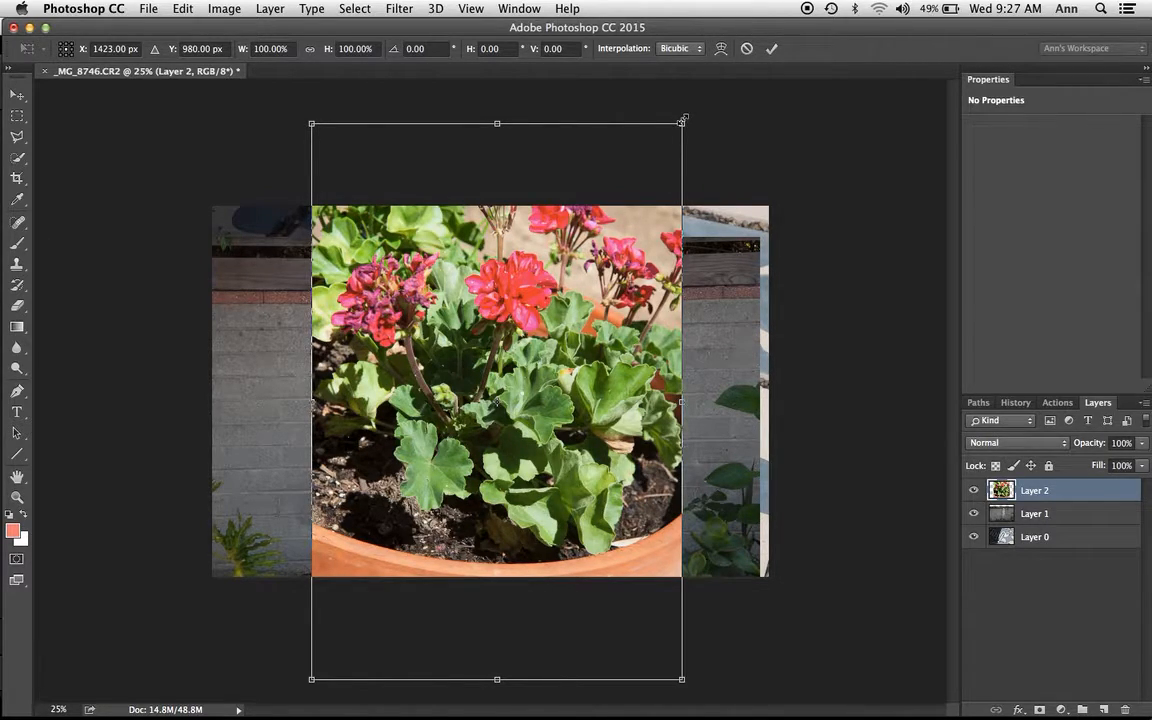
{"action": "left_click_drag", "start_coordinate": [684, 119], "coordinate": [523, 360]}
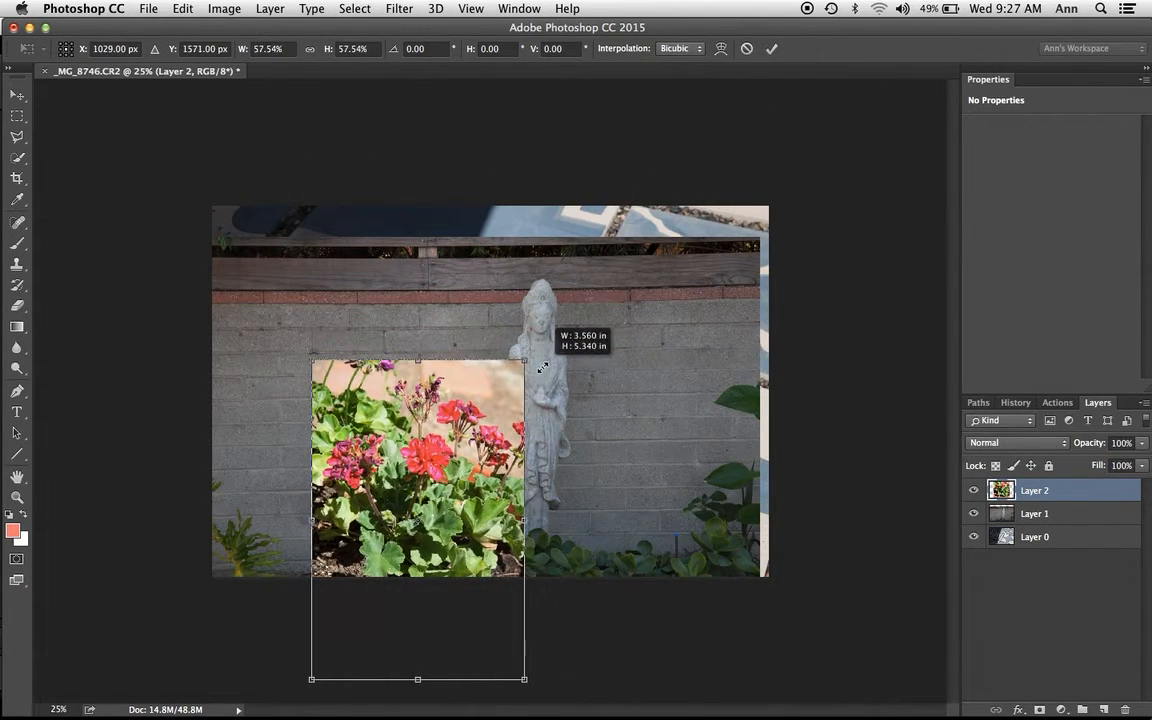
{"action": "left_click_drag", "start_coordinate": [498, 437], "coordinate": [504, 302]}
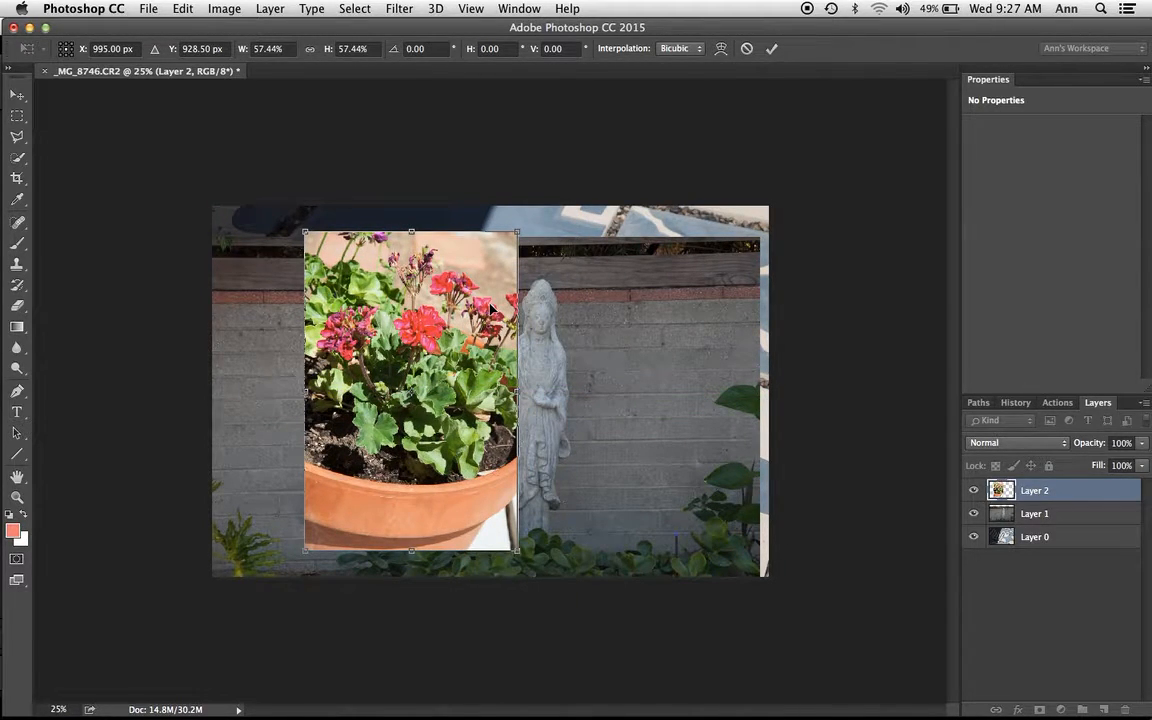
{"action": "key", "text": "Escape"}
{"action": "key", "text": "super+t"}
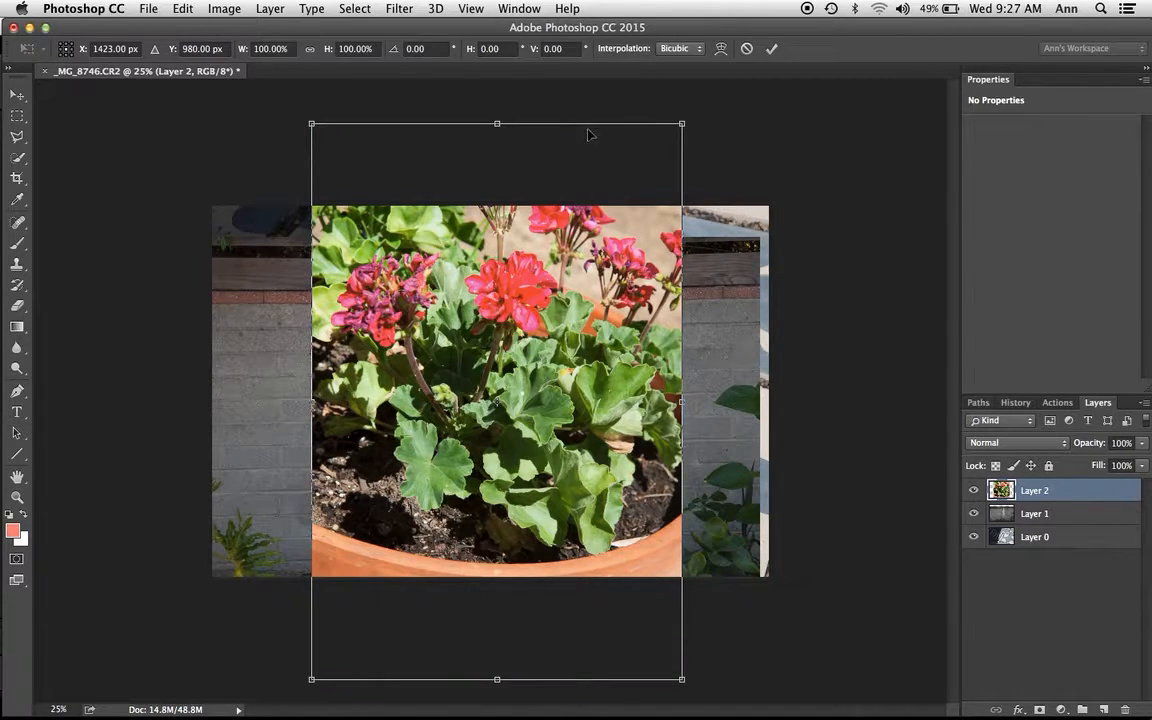
{"action": "left_click_drag", "start_coordinate": [683, 124], "coordinate": [791, 304]}
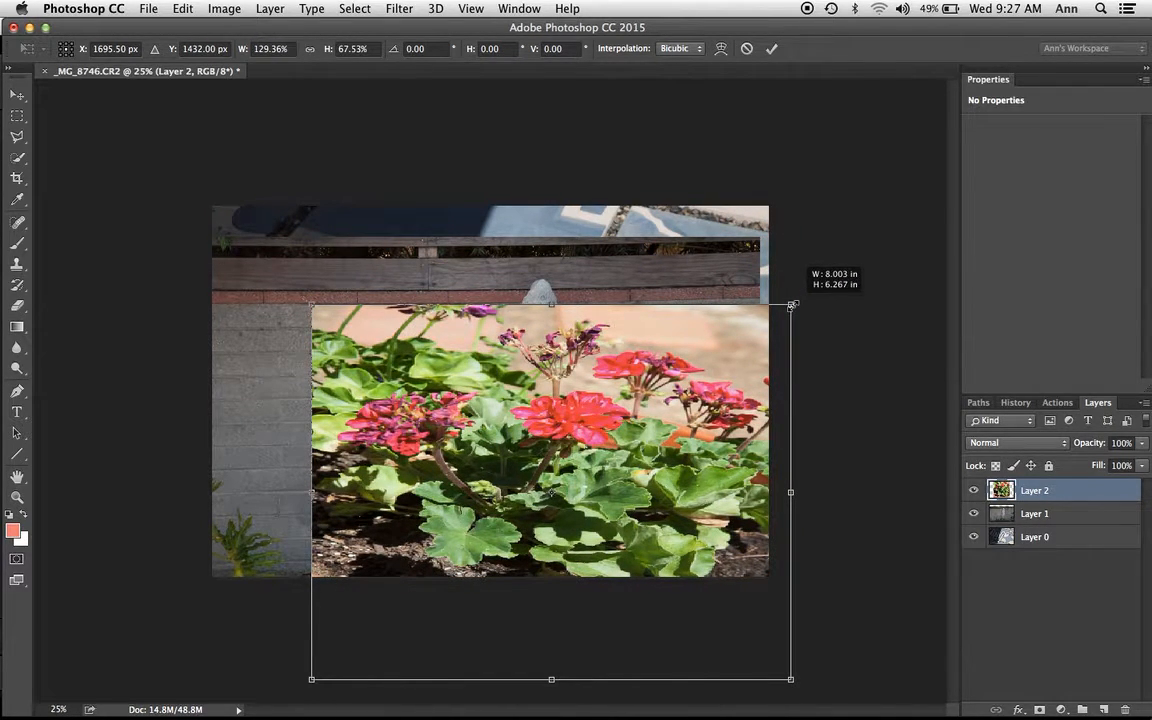
{"action": "left_click_drag", "start_coordinate": [791, 304], "coordinate": [732, 185]}
{"action": "key", "text": "Return"}
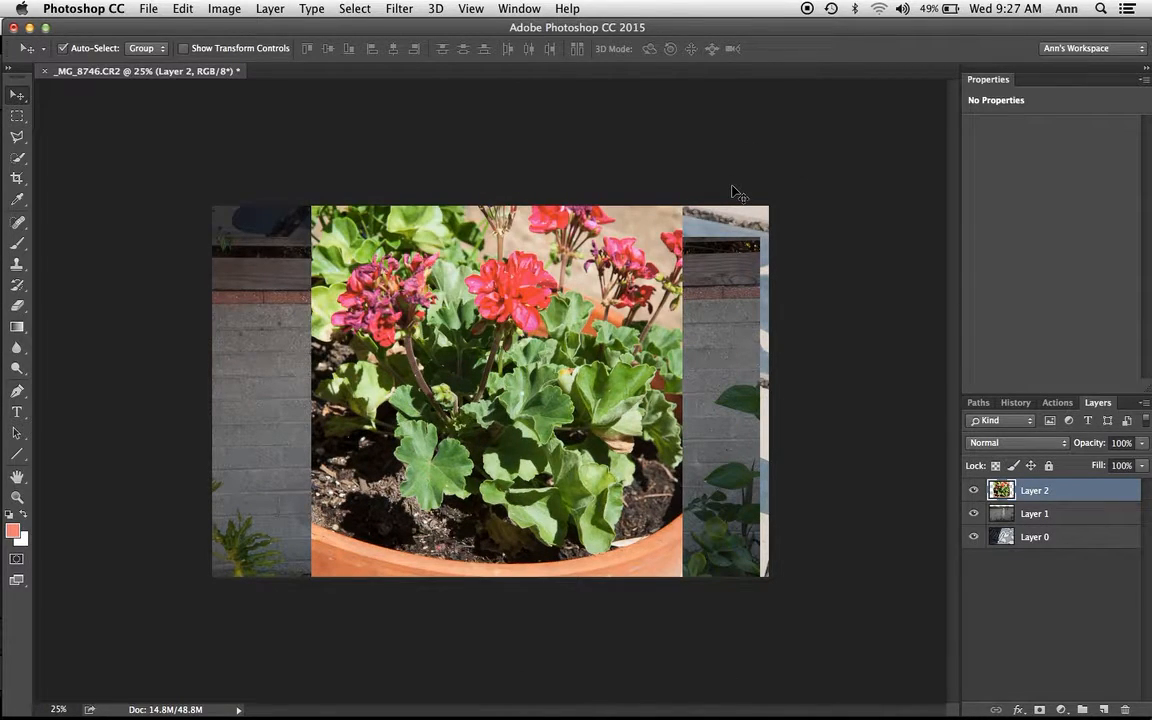
Free Transform the flower pot layer to about 57% and place it against the left edge of the canvas
{"action": "key", "text": "super+t"}
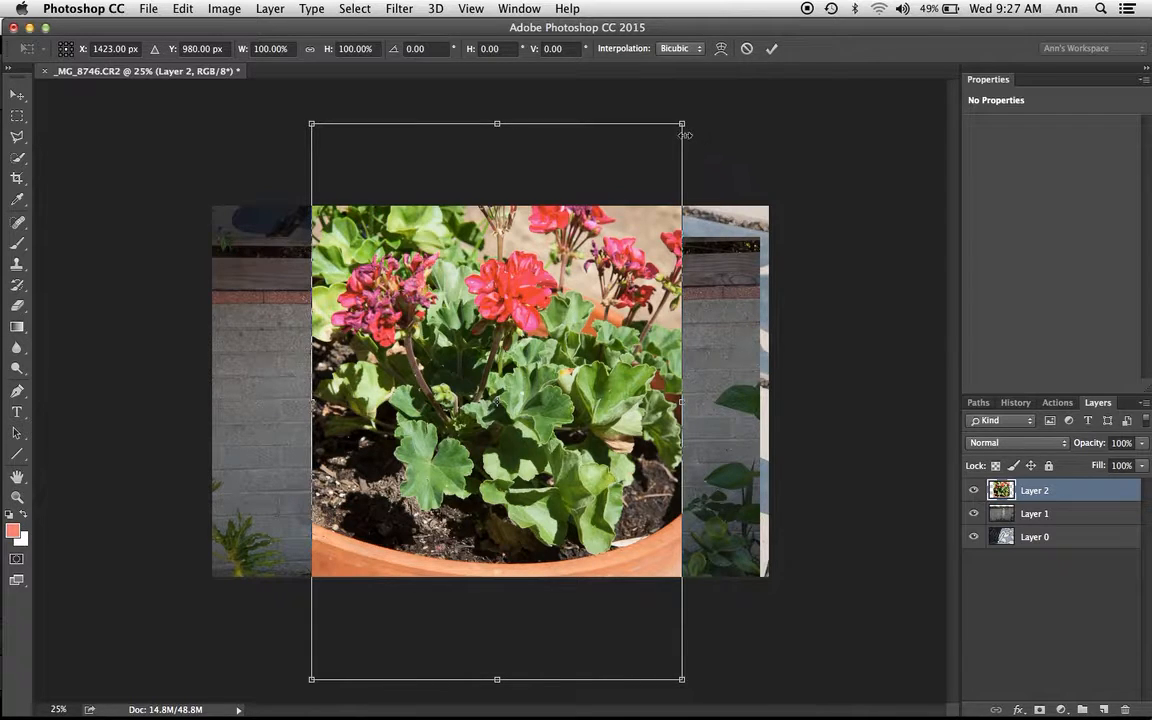
{"action": "left_click_drag", "start_coordinate": [683, 123], "coordinate": [550, 357]}
{"action": "left_click_drag", "start_coordinate": [503, 421], "coordinate": [404, 299]}
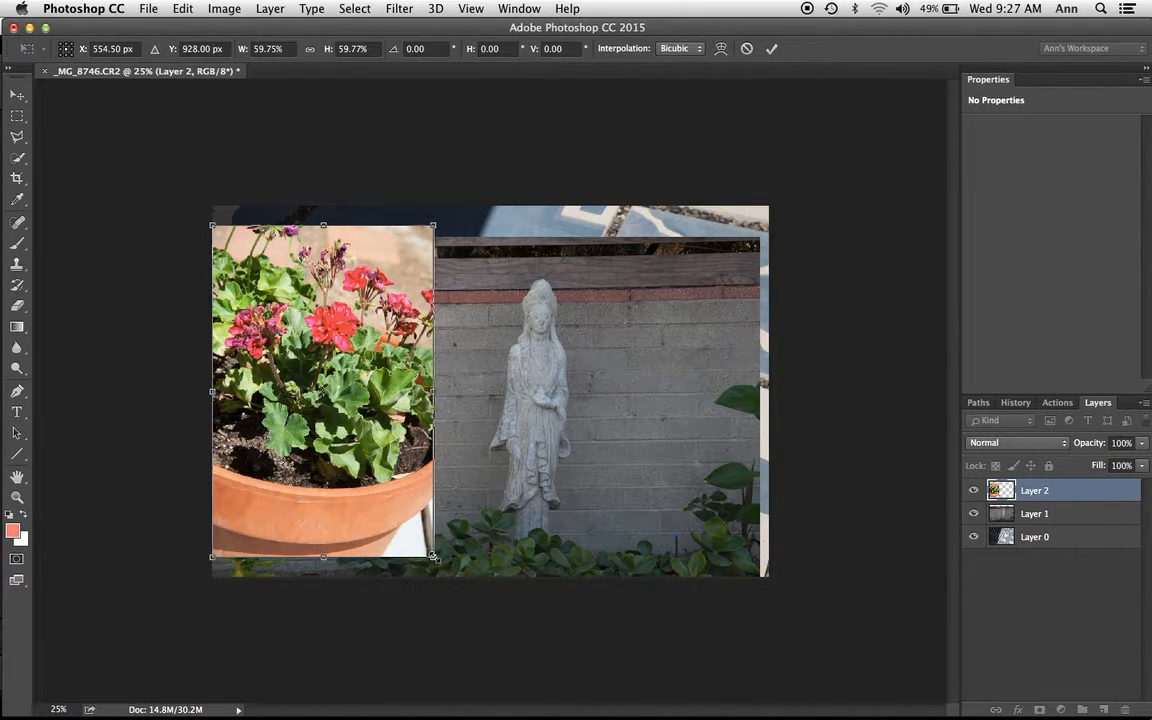
{"action": "left_click_drag", "start_coordinate": [433, 557], "coordinate": [425, 541]}
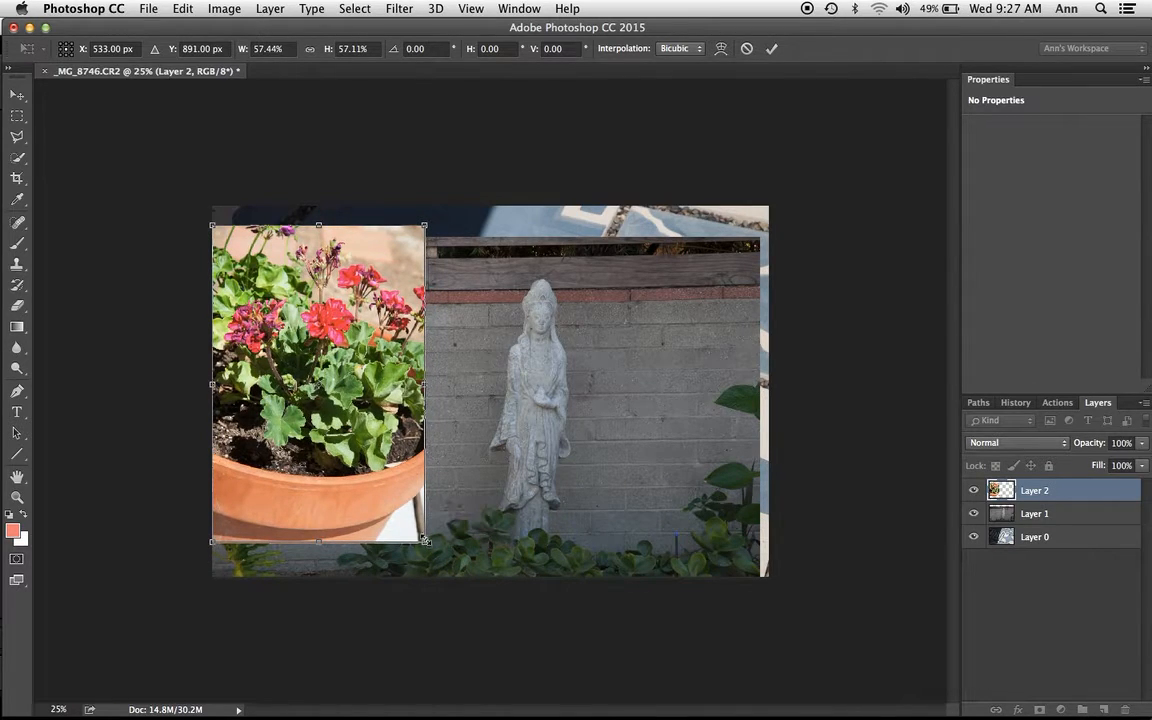
{"action": "key", "text": "Return"}
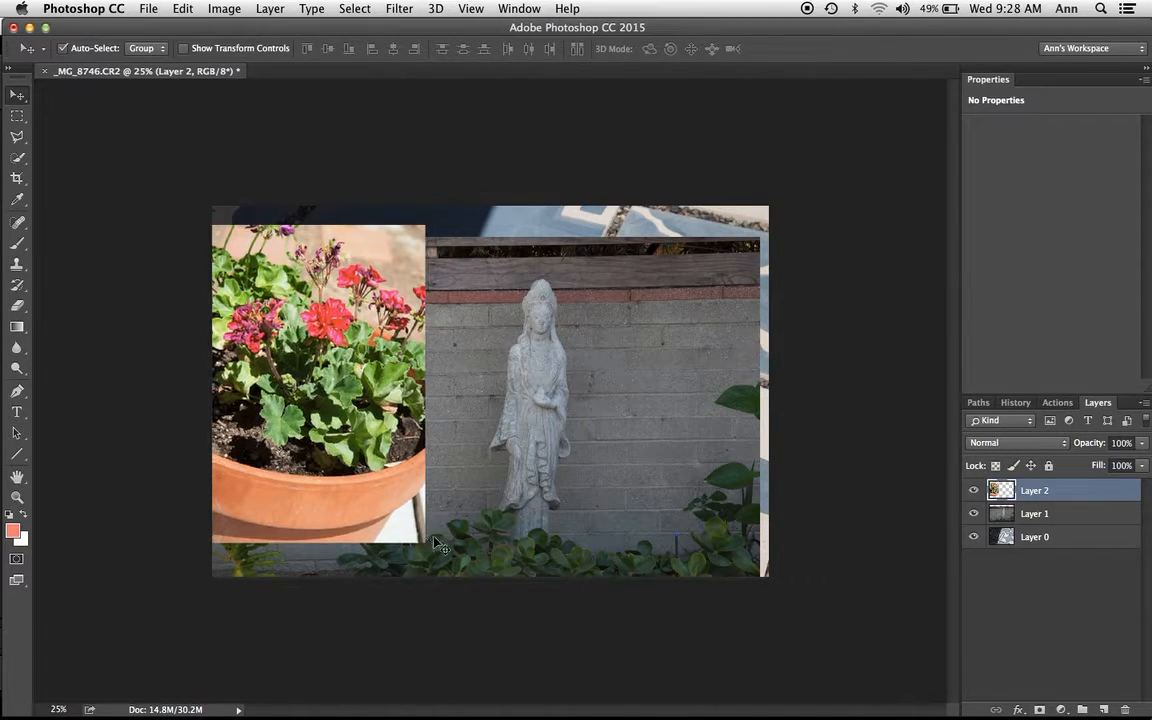
Scale the statue layer to about 86% and align it beside the flower pot so both have matching heights
{"action": "left_click", "coordinate": [536, 483]}
{"action": "left_click_drag", "start_coordinate": [536, 483], "coordinate": [498, 445]}
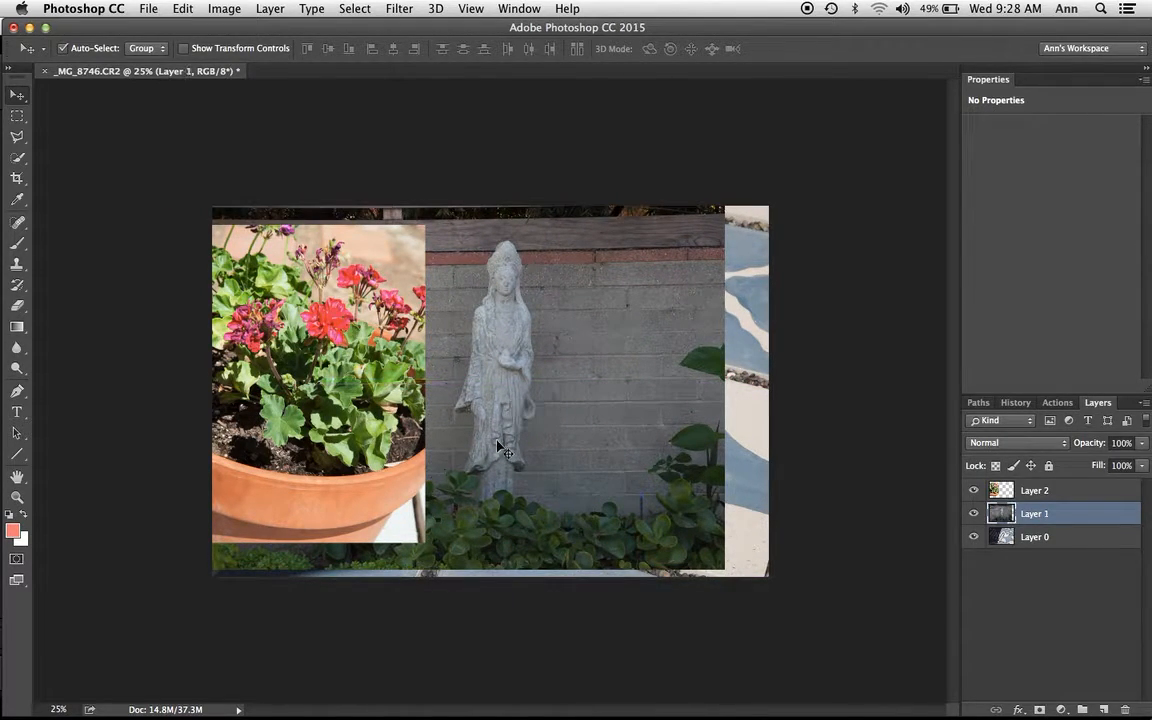
{"action": "key", "text": "super+t"}
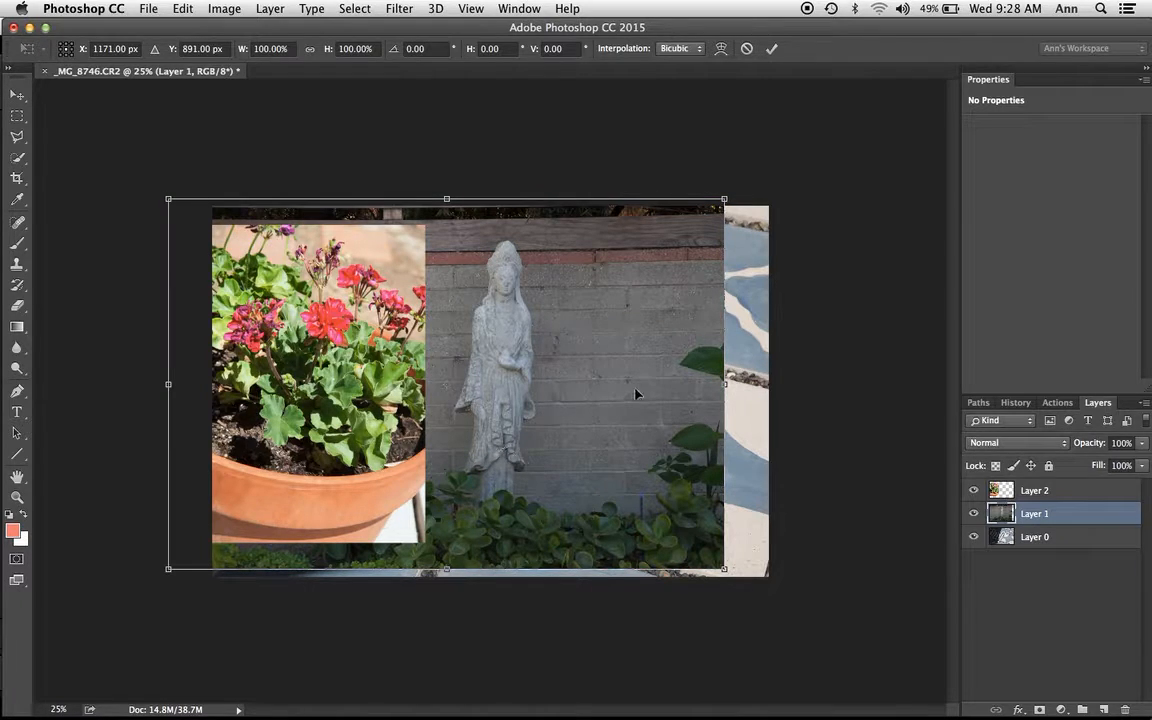
{"action": "left_click_drag", "start_coordinate": [724, 199], "coordinate": [592, 291]}
{"action": "left_click_drag", "start_coordinate": [494, 328], "coordinate": [607, 301]}
{"action": "left_click_drag", "start_coordinate": [643, 505], "coordinate": [693, 552]}
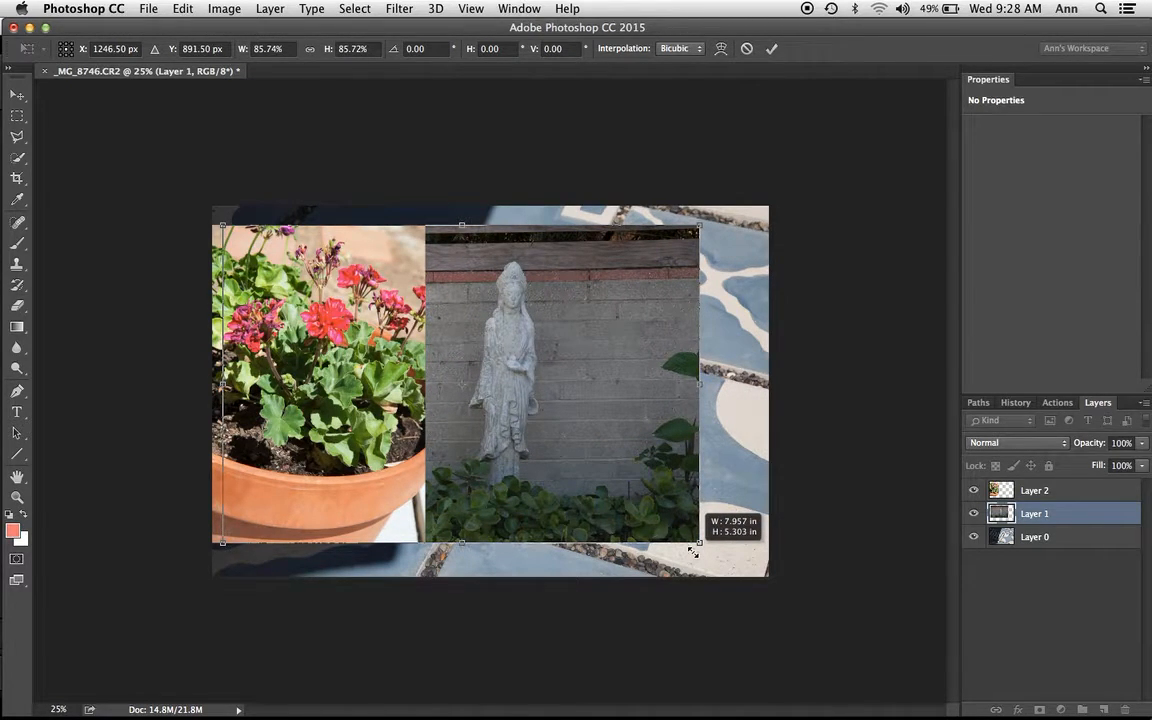
{"action": "left_click_drag", "start_coordinate": [693, 552], "coordinate": [694, 552]}
{"action": "left_click_drag", "start_coordinate": [640, 470], "coordinate": [647, 467]}
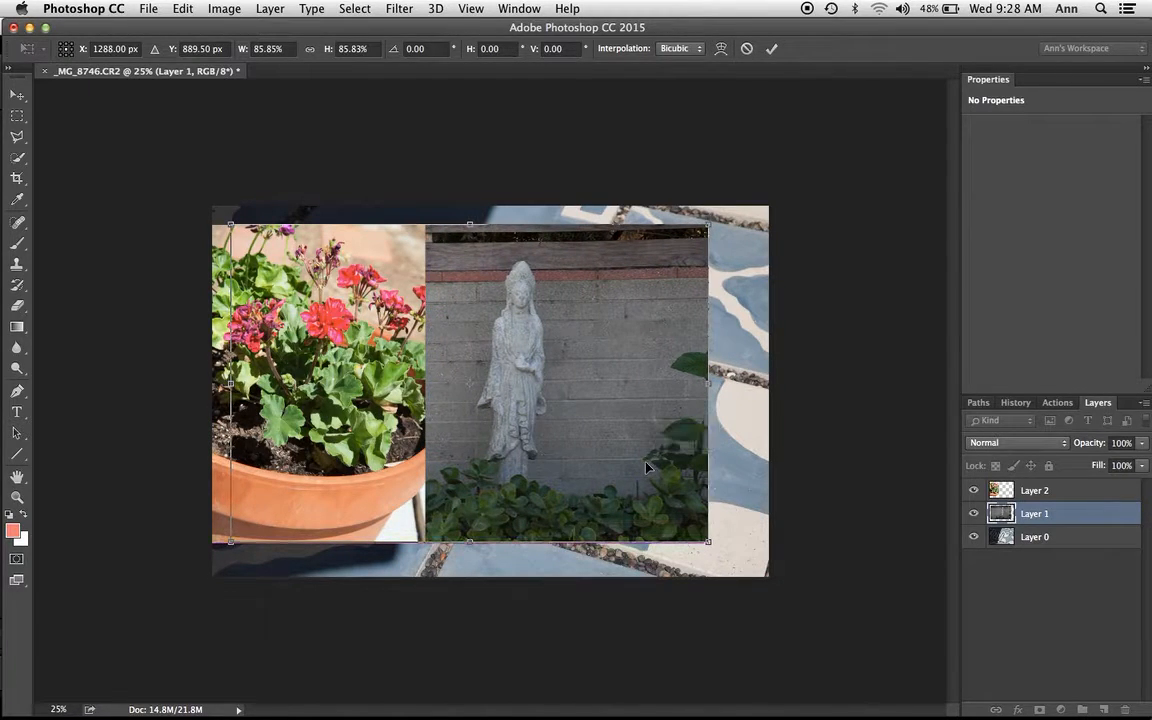
{"action": "key", "text": "Return"}
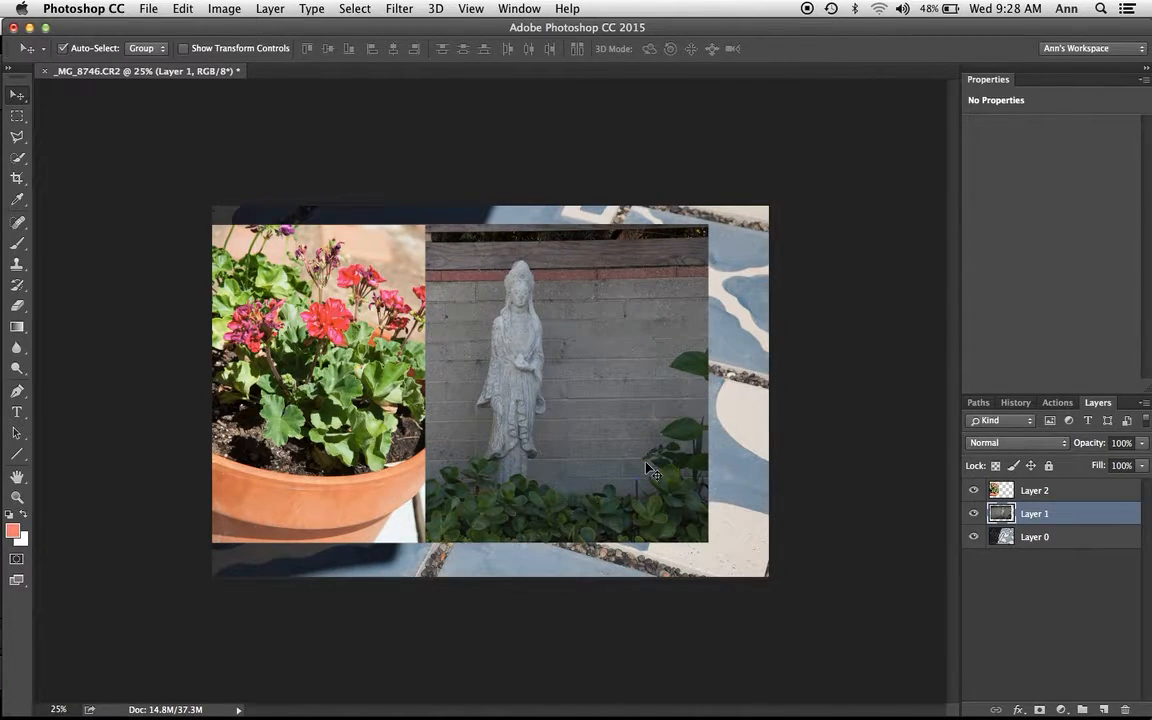
Move the tile layer, Layer 0, to the top of the layer stack
{"action": "left_click", "coordinate": [741, 470]}
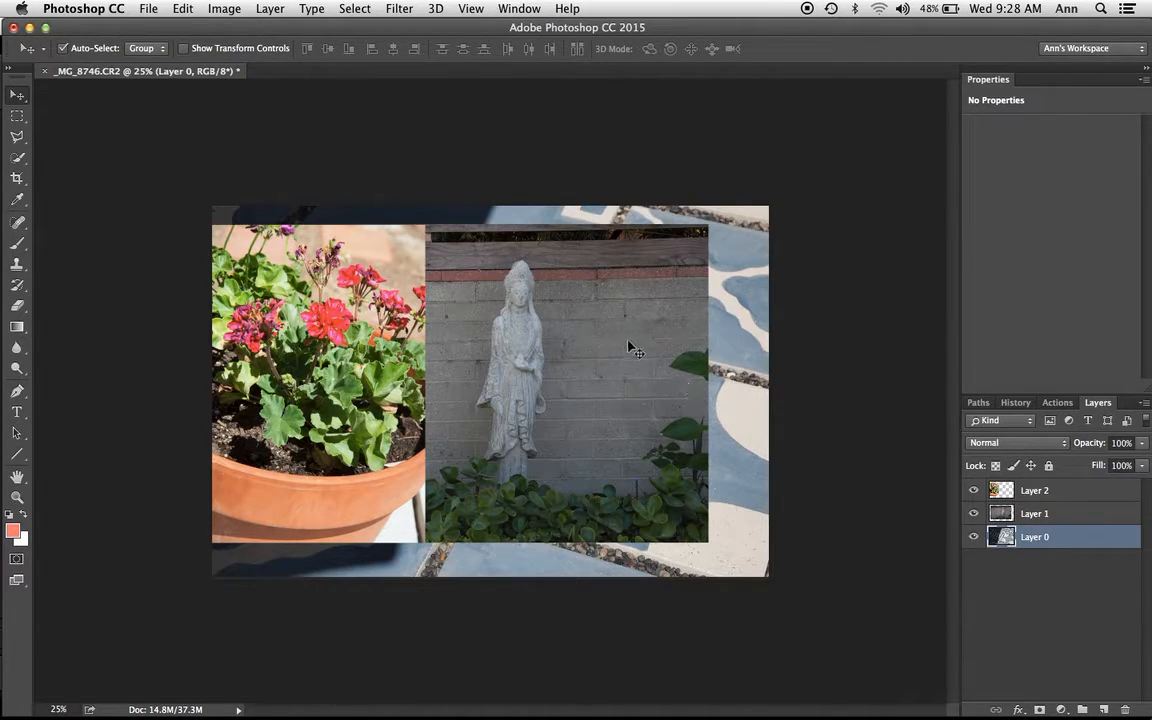
{"action": "left_click_drag", "start_coordinate": [330, 352], "coordinate": [359, 386]}
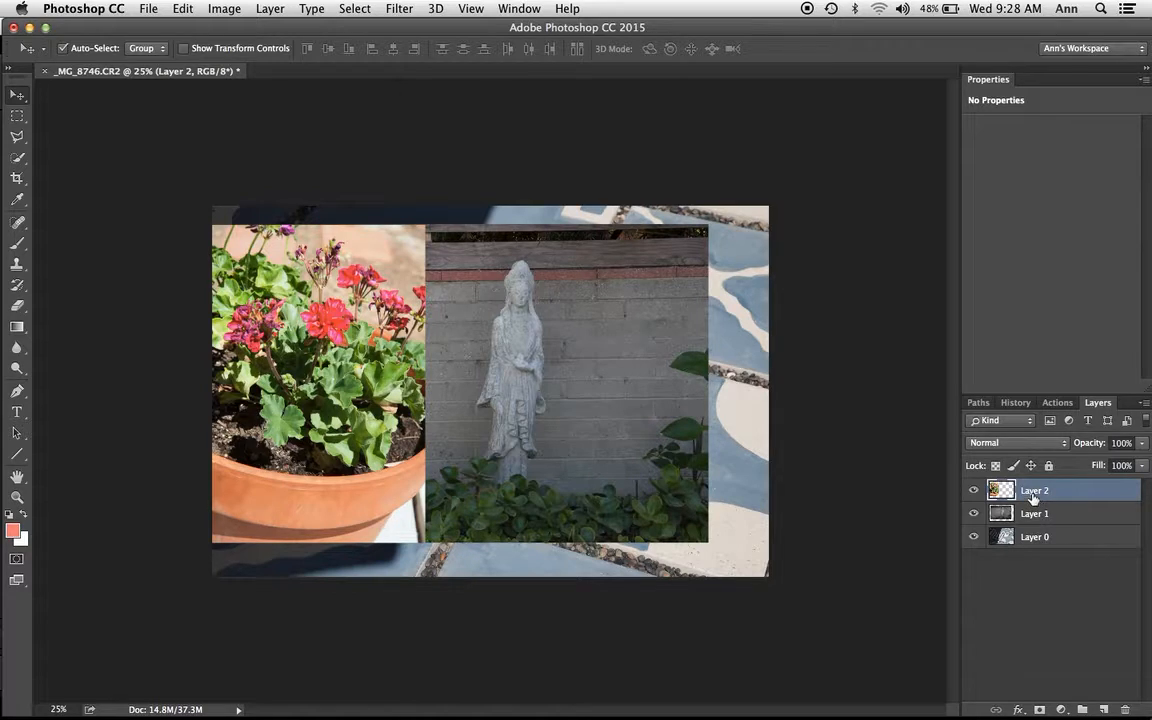
{"action": "left_click", "coordinate": [750, 515]}
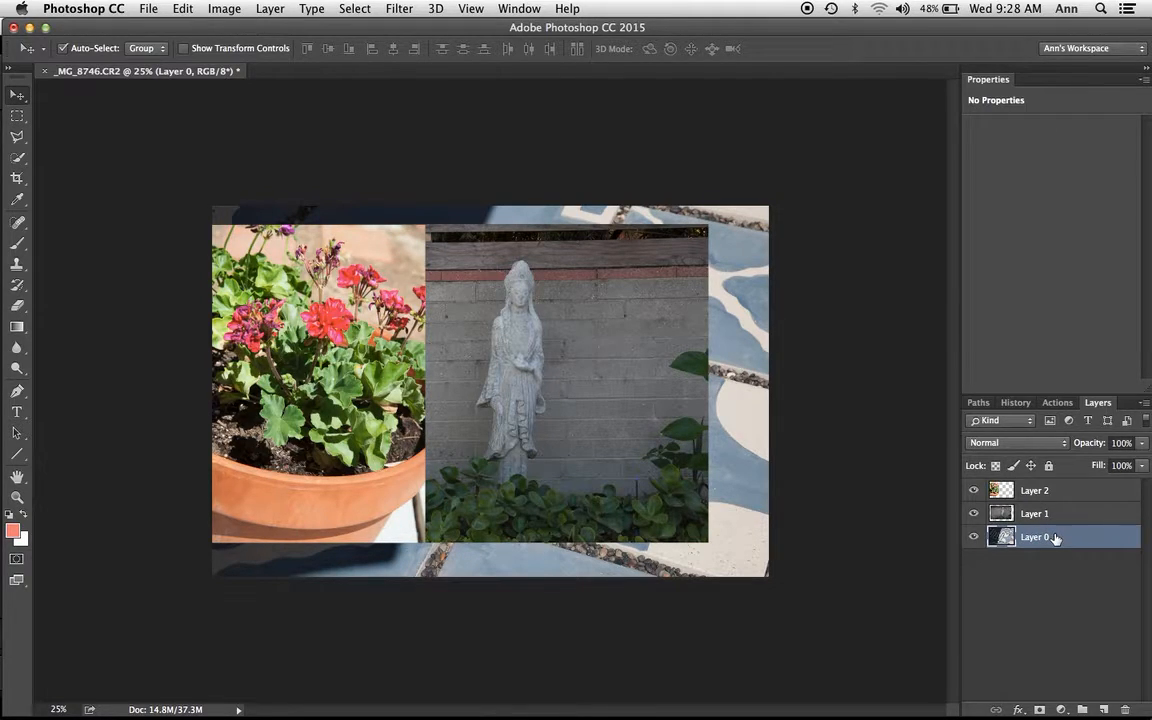
{"action": "left_click_drag", "start_coordinate": [1055, 538], "coordinate": [1056, 488]}
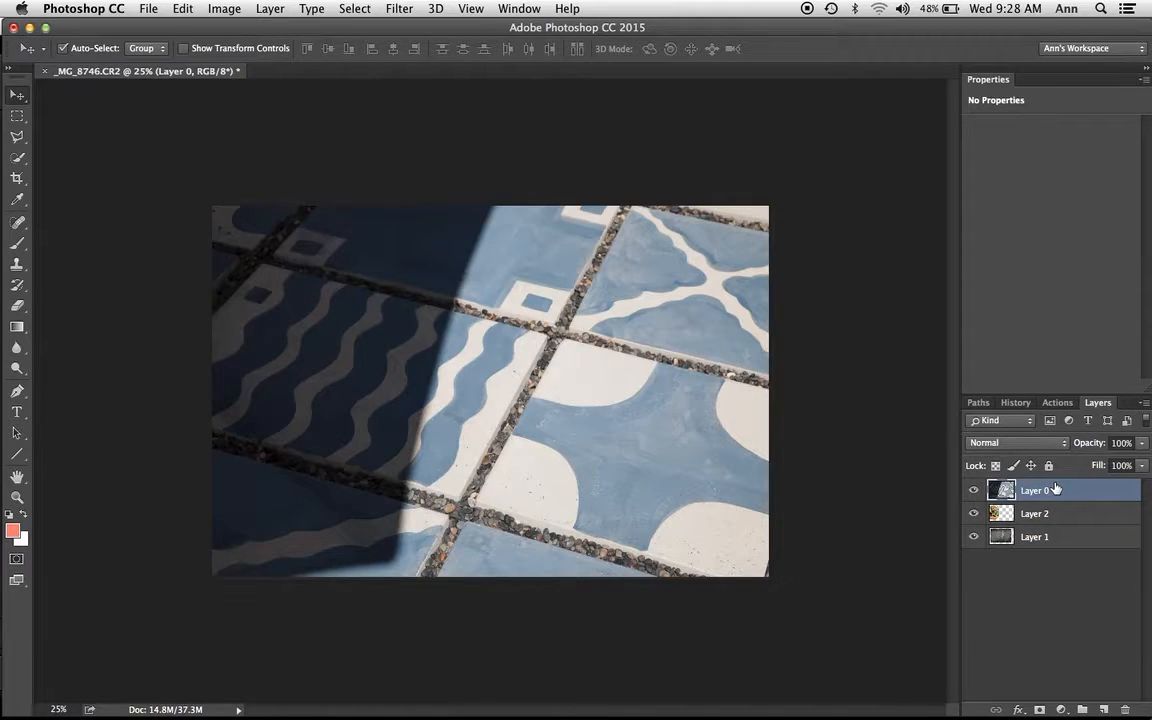
Scale the tile layer proportionally to about 78% and shift it down slightly over the other photos
{"action": "key", "text": "ctrl+t"}
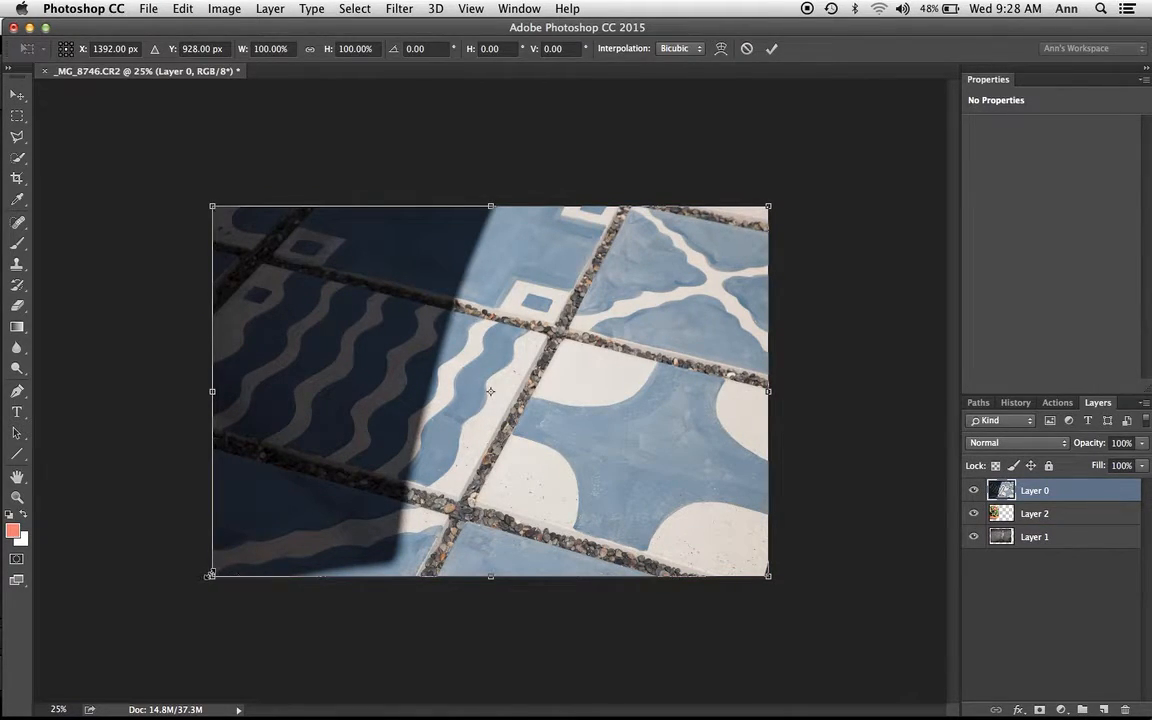
{"action": "left_click_drag", "start_coordinate": [222, 577], "coordinate": [355, 528]}
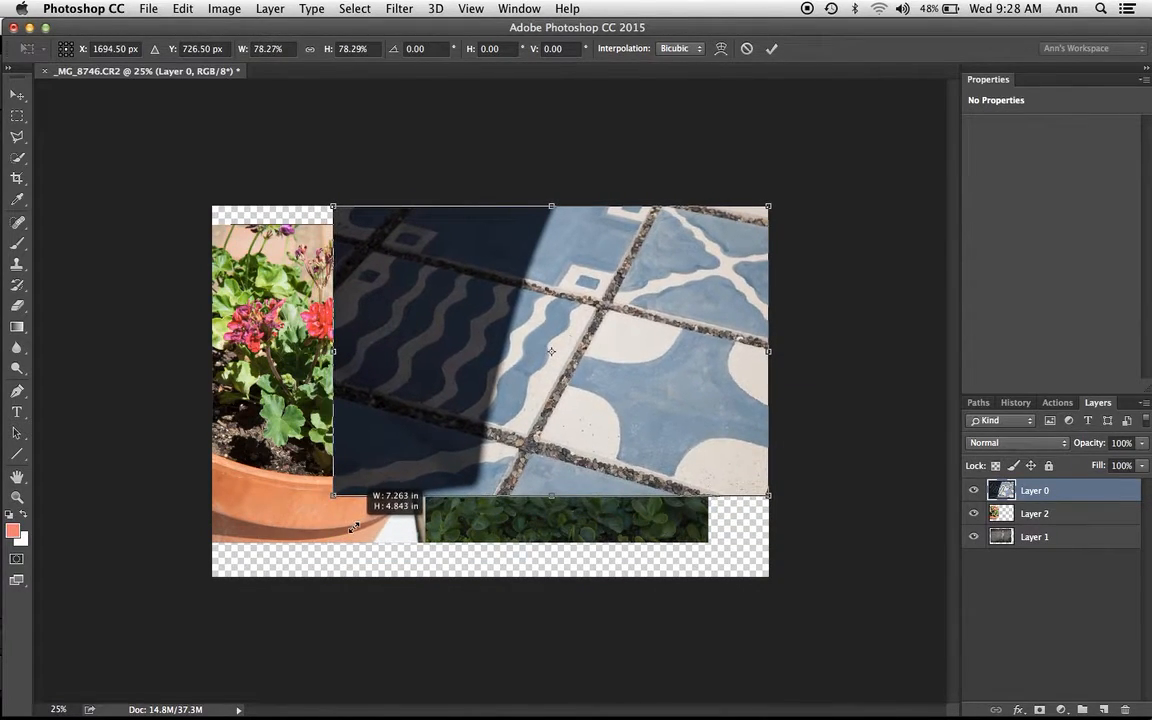
{"action": "left_click_drag", "start_coordinate": [480, 446], "coordinate": [484, 476]}
{"action": "key", "text": "Return"}
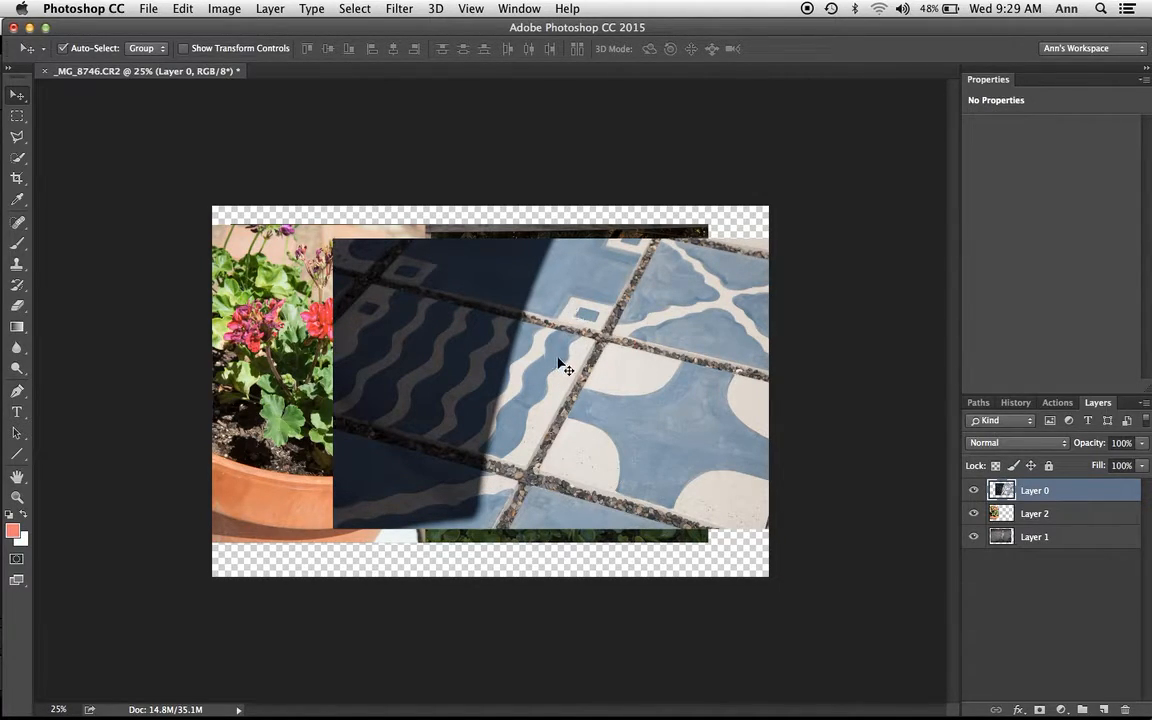
Arrange the three layers side by side, with the tiles on the left, the statue in the middle and the flower pot on the right
{"action": "left_click_drag", "start_coordinate": [559, 363], "coordinate": [750, 360]}
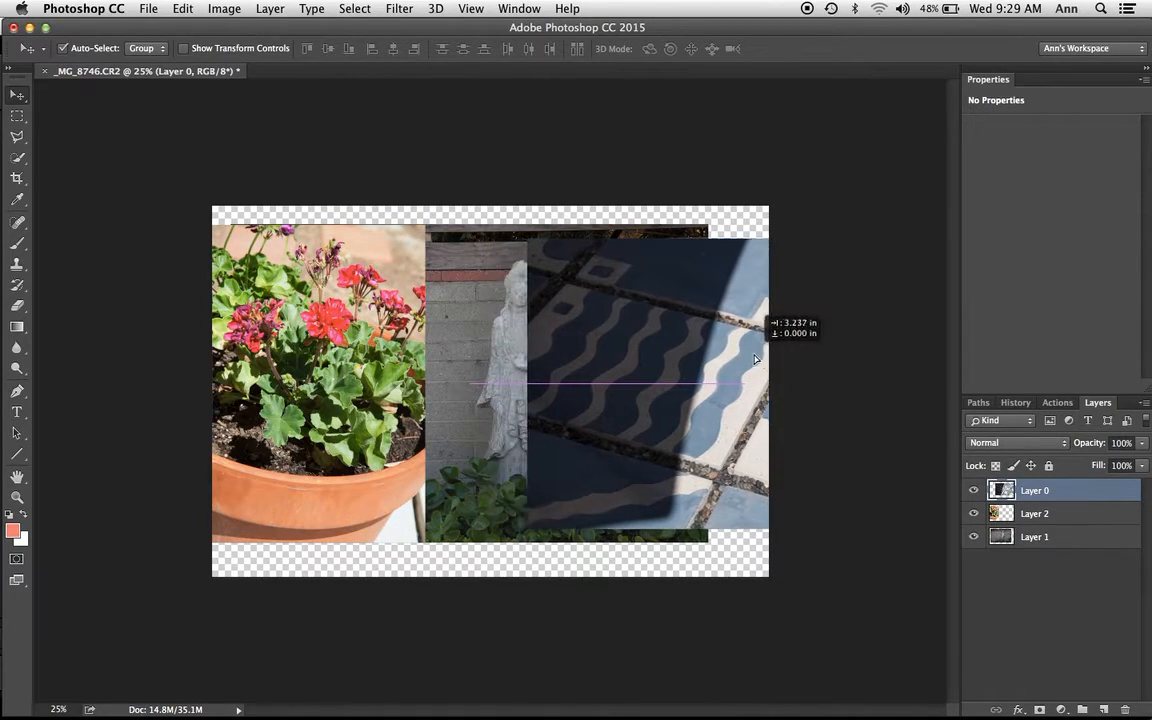
{"action": "left_click_drag", "start_coordinate": [643, 368], "coordinate": [113, 357]}
{"action": "mouse_move", "coordinate": [534, 394]}
{"action": "left_mouse_down"}
{"action": "mouse_move", "coordinate": [532, 359]}
{"action": "mouse_move", "coordinate": [522, 381]}
{"action": "left_mouse_up"}
{"action": "left_click_drag", "start_coordinate": [393, 527], "coordinate": [770, 497]}
{"action": "left_click_drag", "start_coordinate": [380, 470], "coordinate": [340, 467]}
{"action": "left_click", "coordinate": [499, 480]}
{"action": "left_click_drag", "start_coordinate": [499, 480], "coordinate": [481, 480]}
{"action": "left_click_drag", "start_coordinate": [680, 478], "coordinate": [679, 489]}
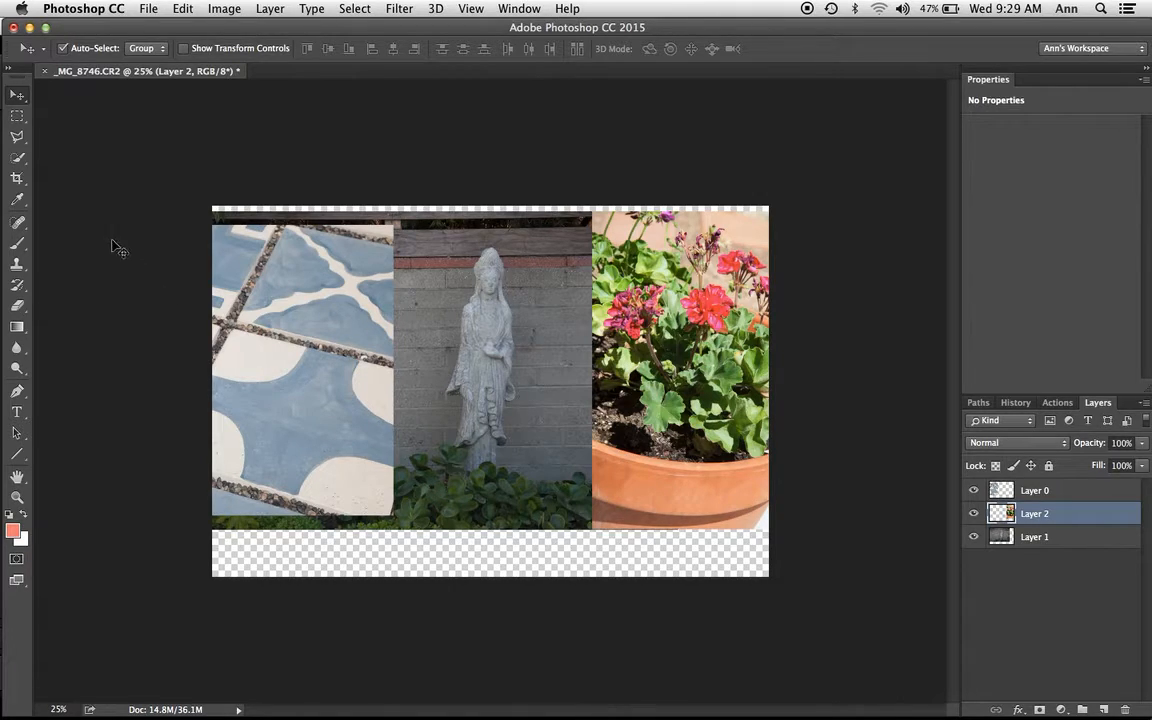
Crop away the uneven and transparent strips above and below the photos, extending the crop rightward to include more of the flower pot
{"action": "left_click", "coordinate": [18, 179]}
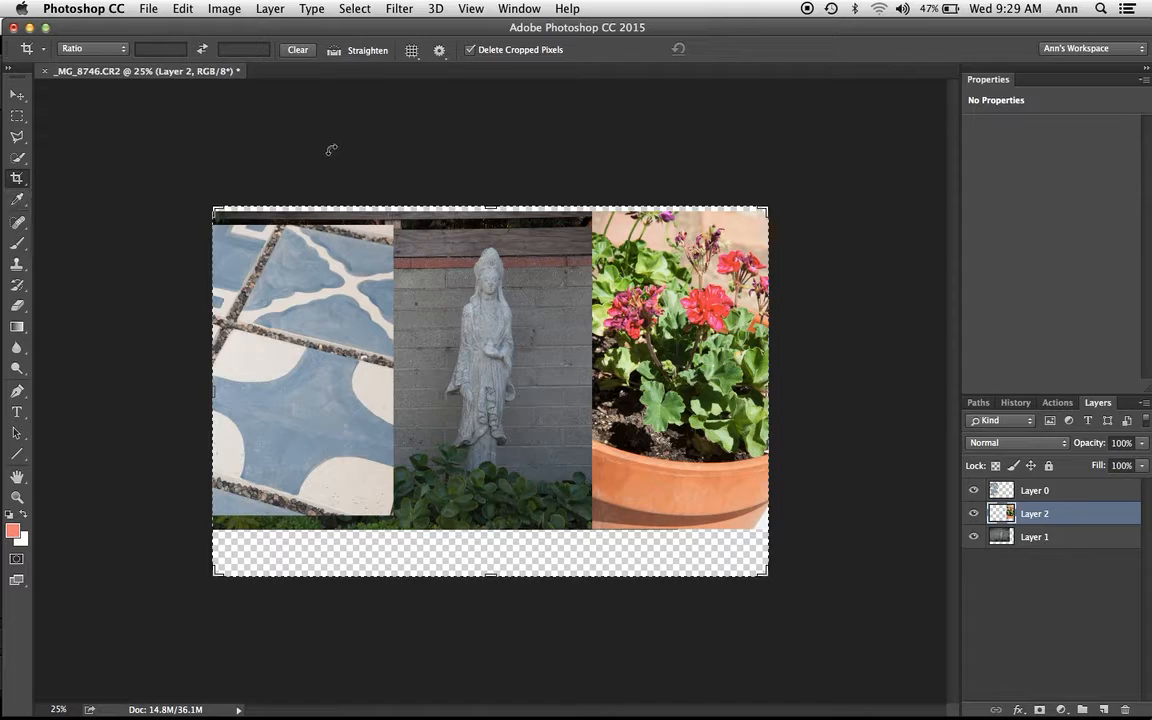
{"action": "left_click_drag", "start_coordinate": [494, 206], "coordinate": [494, 216]}
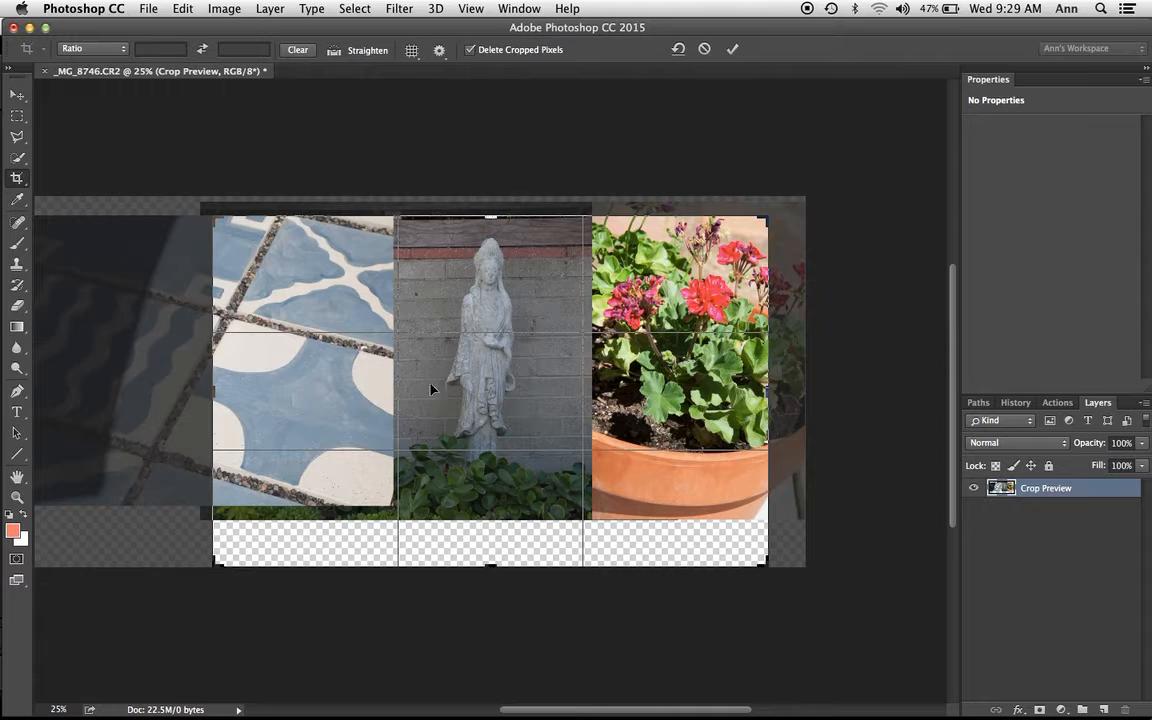
{"action": "mouse_move", "coordinate": [770, 390]}
{"action": "left_mouse_down"}
{"action": "mouse_move", "coordinate": [805, 390]}
{"action": "mouse_move", "coordinate": [787, 392]}
{"action": "left_mouse_up"}
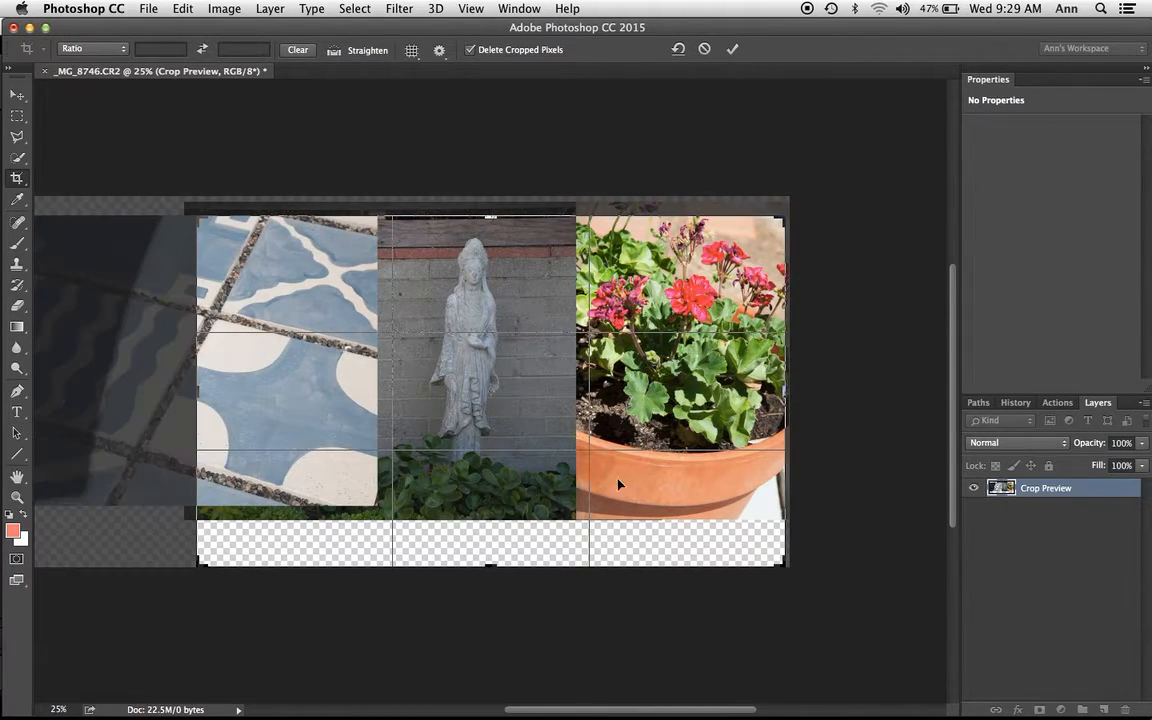
{"action": "left_click_drag", "start_coordinate": [495, 568], "coordinate": [495, 537]}
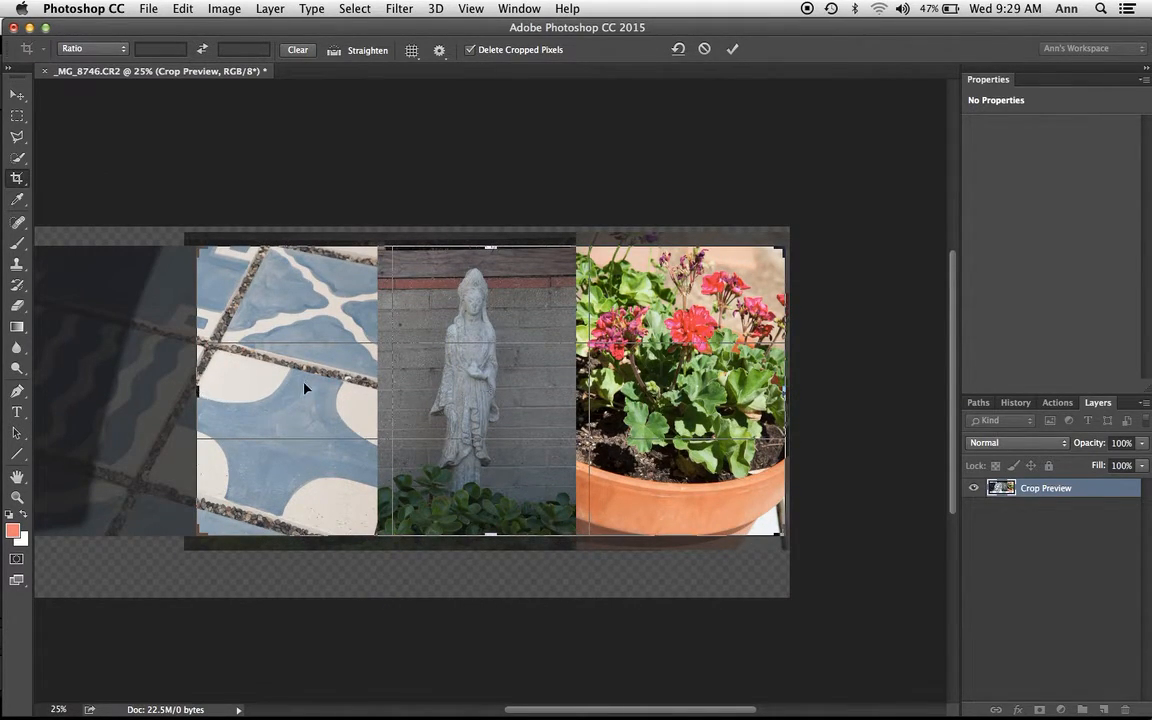
{"action": "key", "text": "Return"}
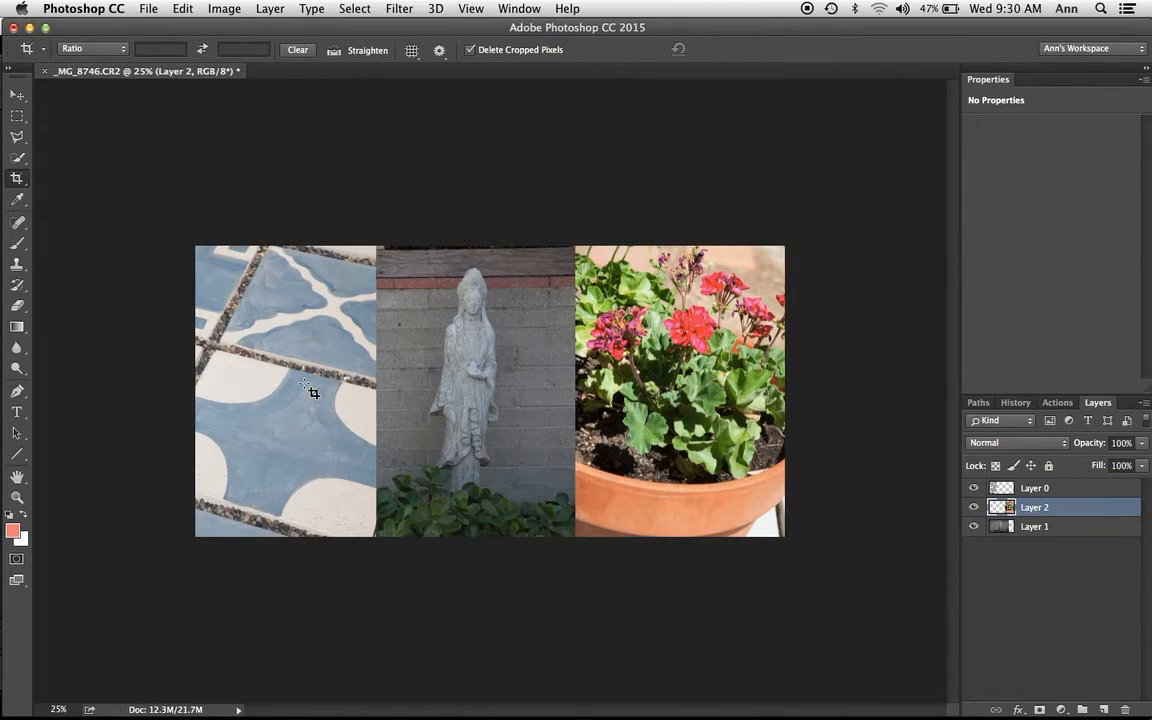